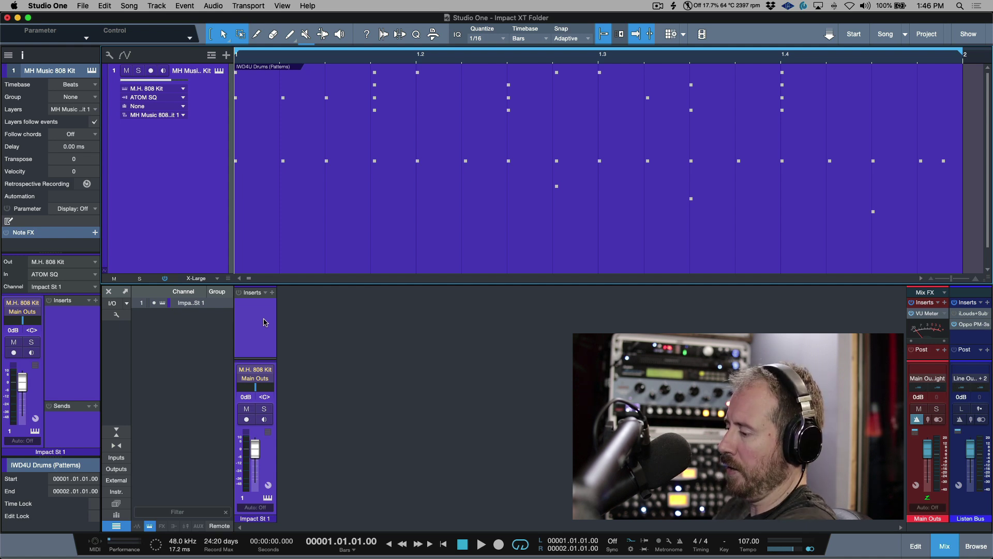
Shrink the console to compact size and add Fat Channel as an insert on the drum channel.
left_click(116, 431)
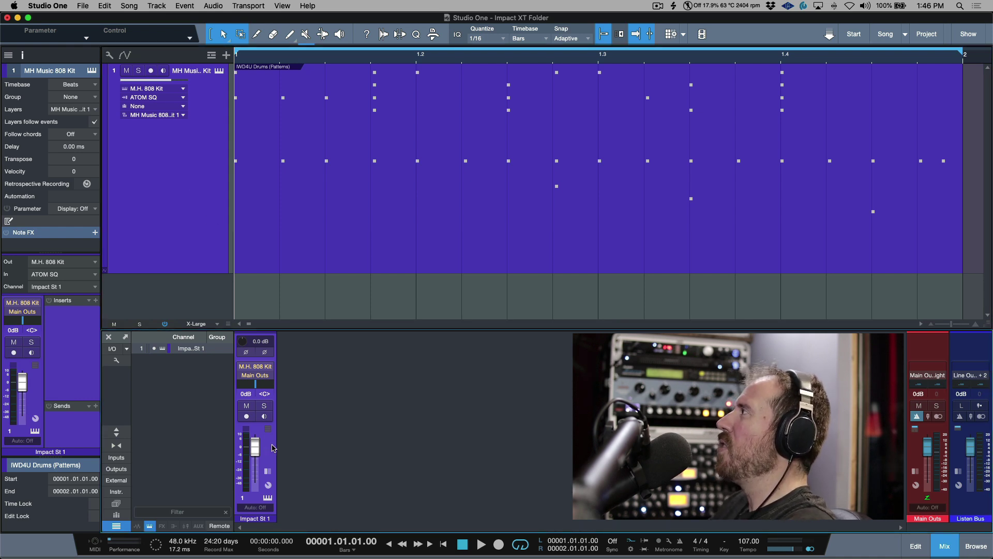
left_click(268, 470)
left_click(326, 338)
type("fat")
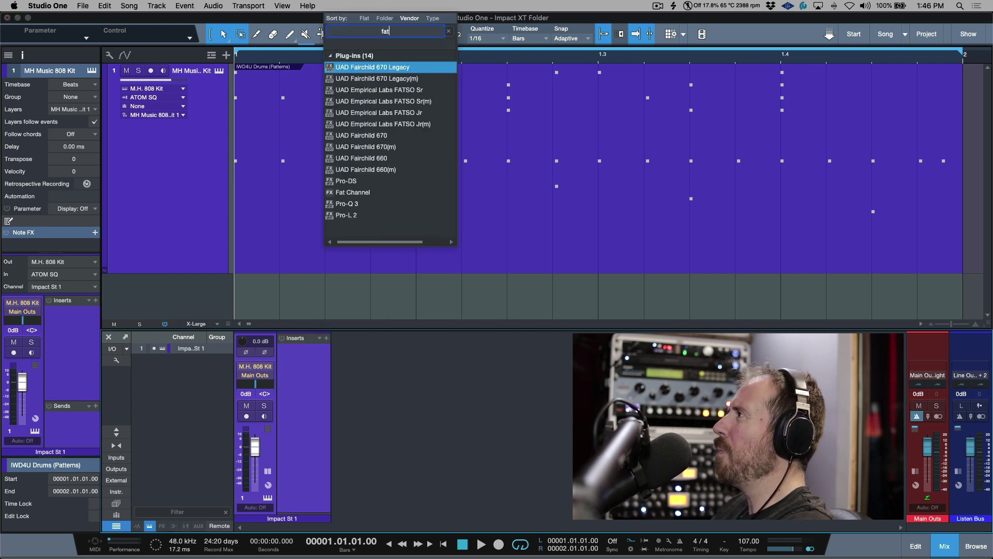
double_click(349, 112)
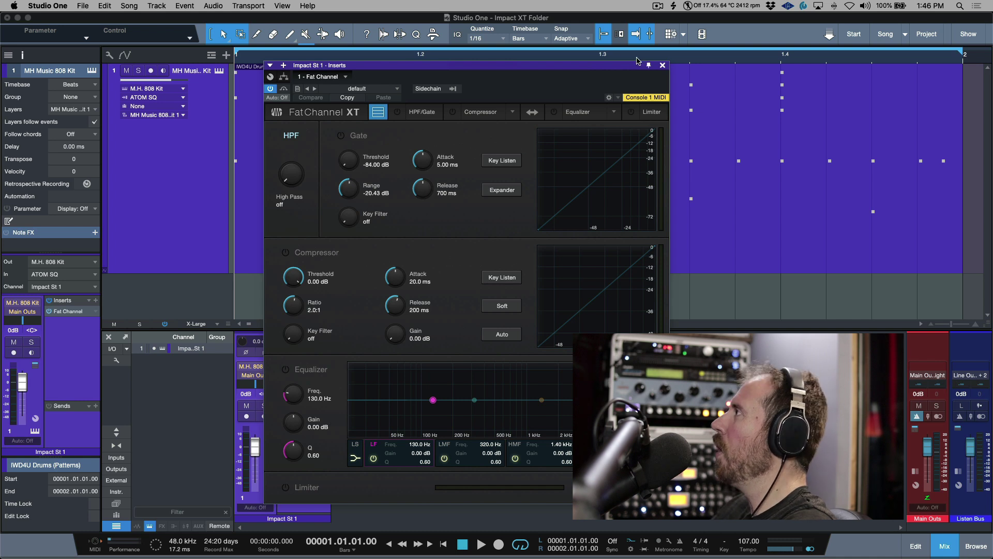
Close Fat Channel, remove it from the inserts, and bring up the Impact XT 808 editor.
left_click(663, 66)
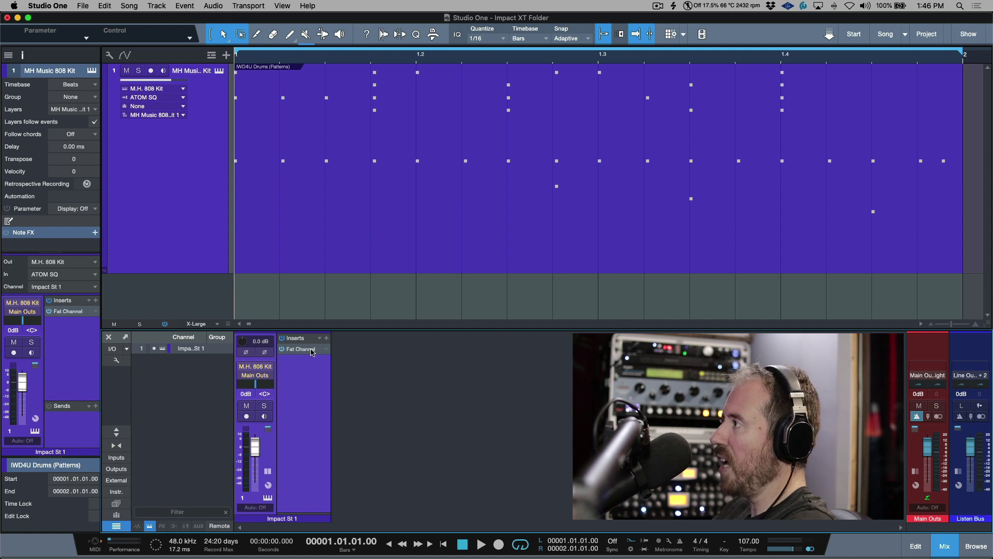
left_click_drag(312, 351, 403, 348)
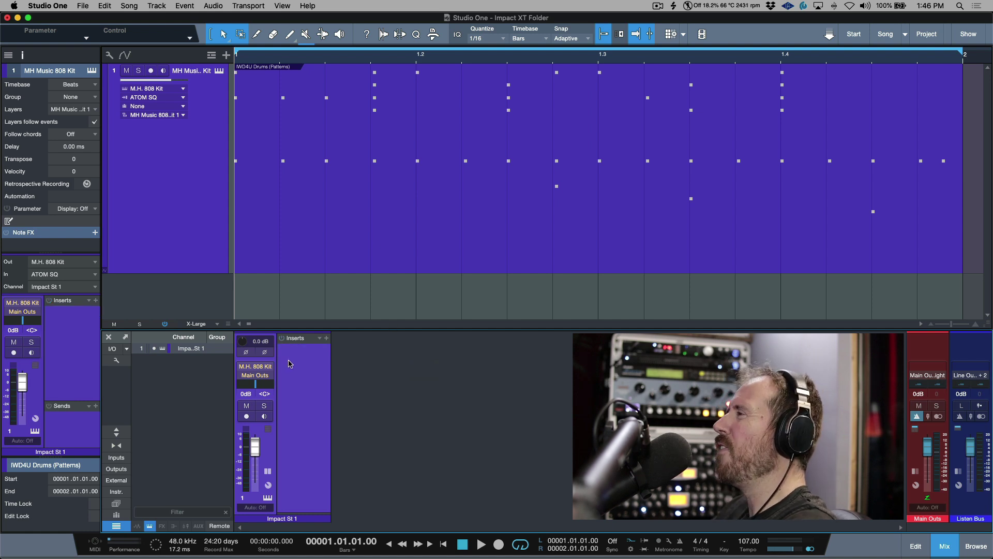
left_click(262, 367)
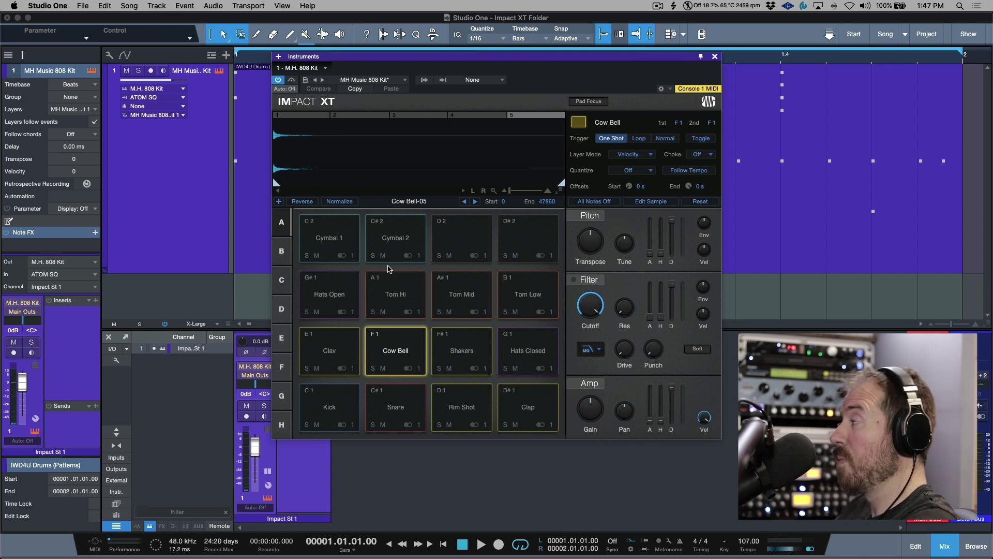
key("space")
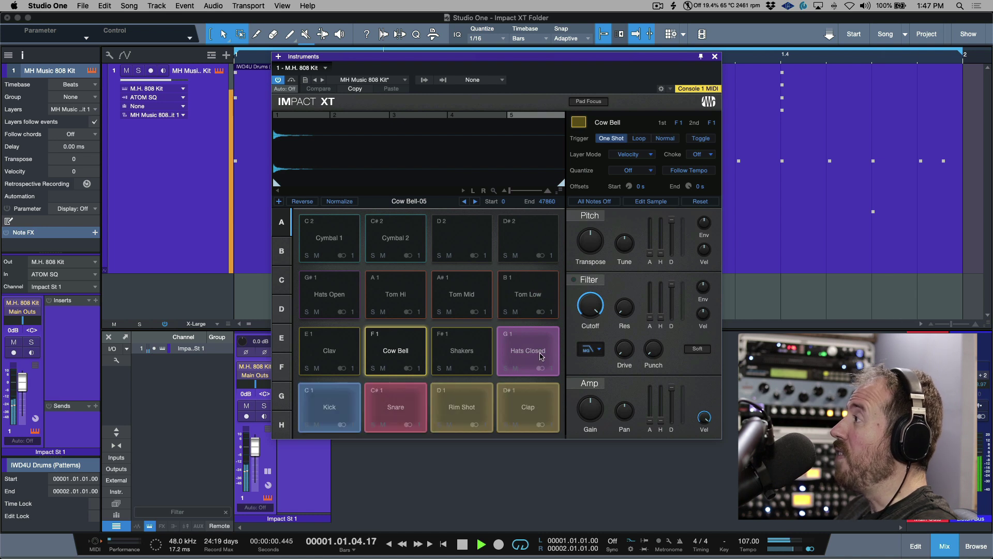
key("space")
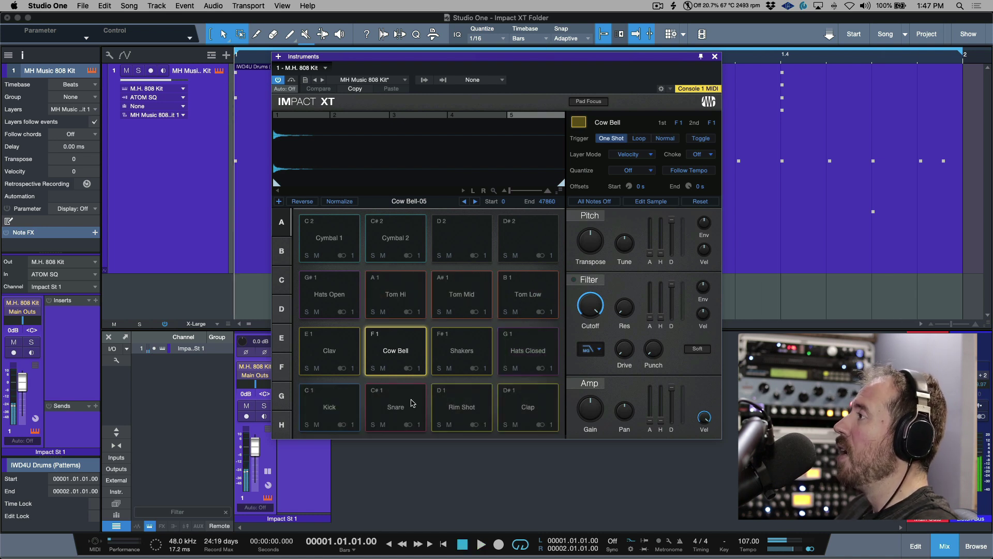
left_click(337, 409)
left_click(396, 409)
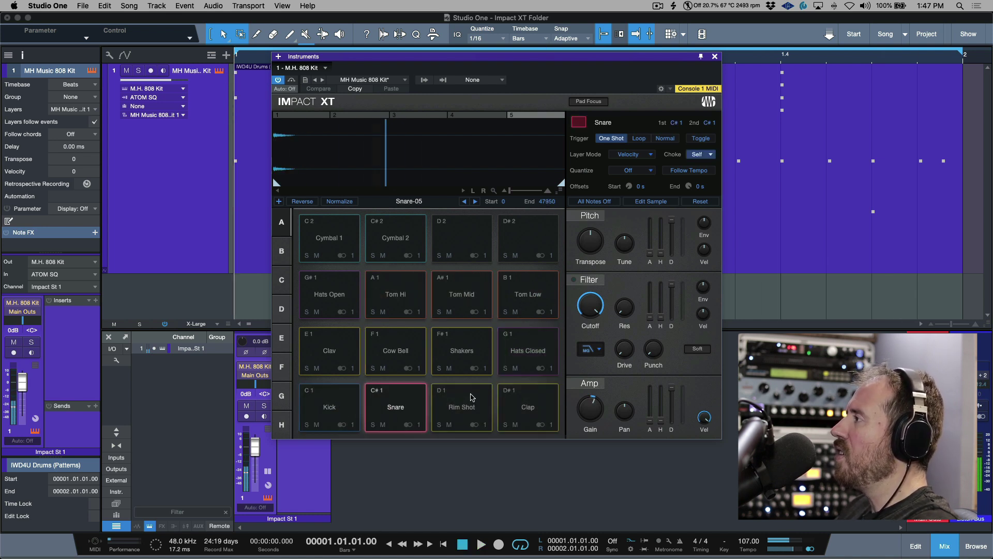
left_click(462, 409)
left_click(530, 405)
left_click(532, 349)
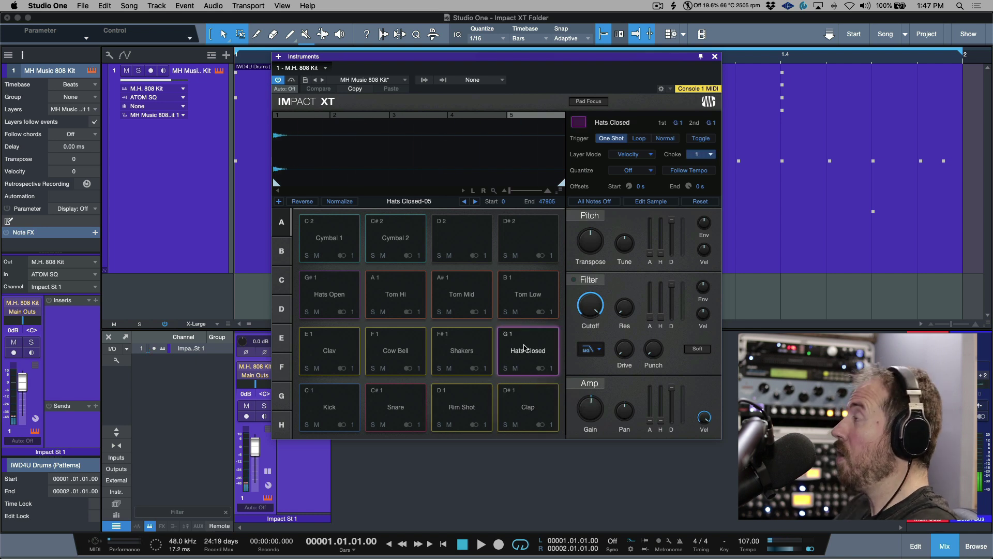
left_click(395, 293)
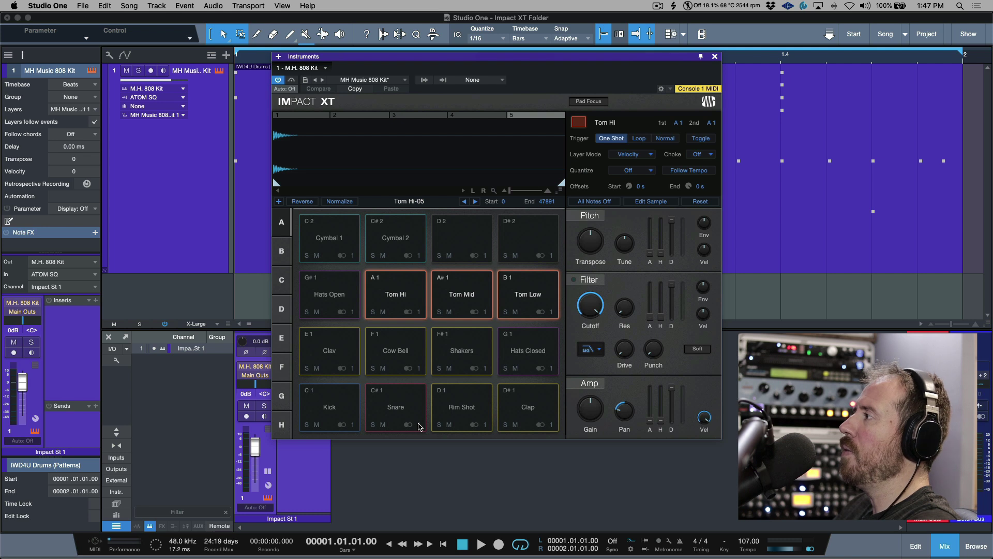
Route Snare to output 2, Rim Shot to Stereo 3, Clap to Stereo 4, Hats Closed to Stereo 5.
left_click(419, 424)
left_click(471, 98)
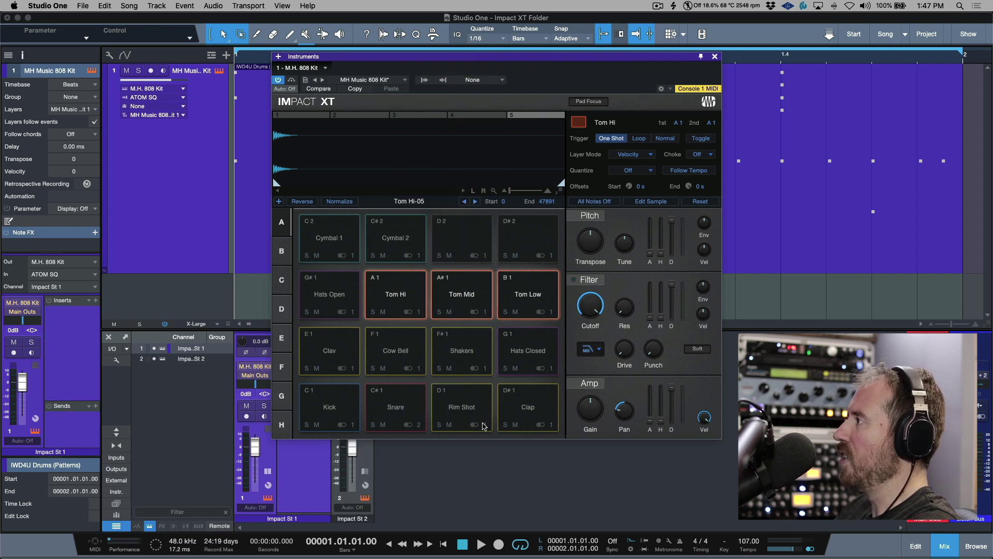
left_click(485, 424)
left_click(512, 108)
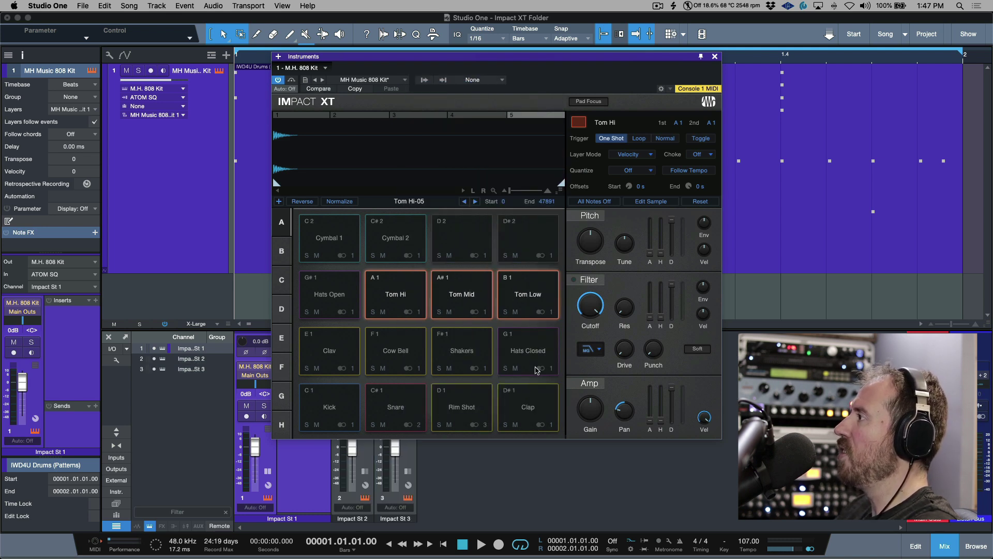
left_click(551, 424)
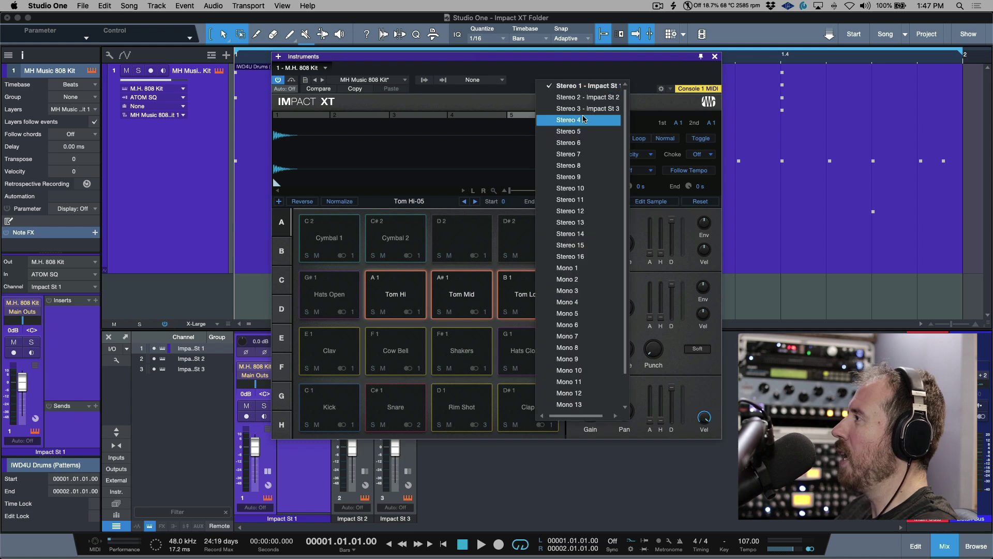
left_click(574, 120)
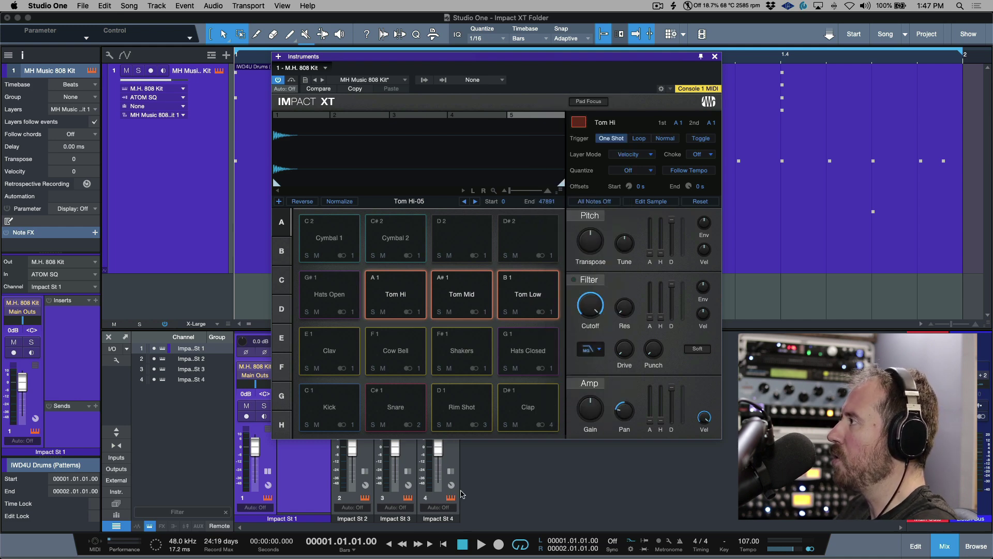
left_click(552, 369)
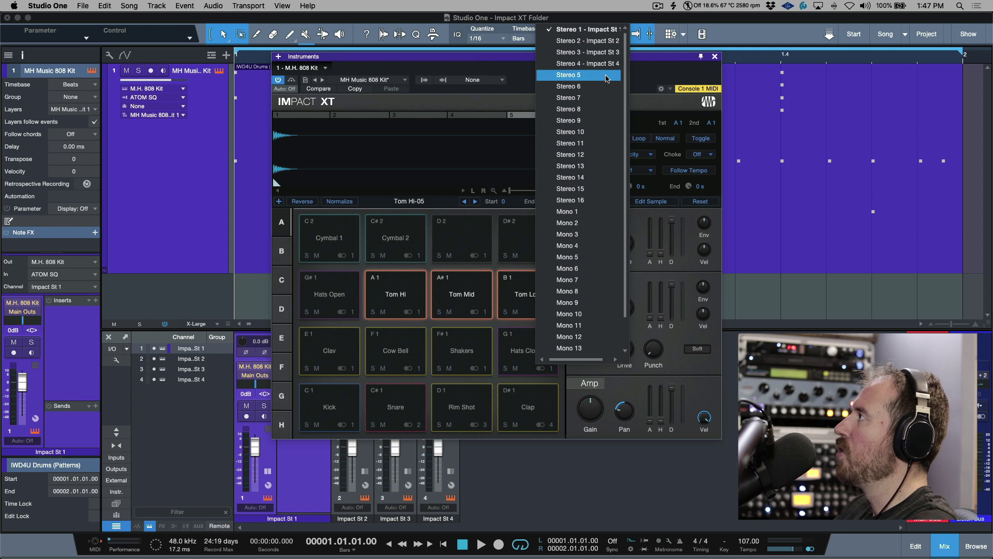
left_click(606, 79)
Audition the Tom Hi, Tom Mid and Tom Low pads.
left_click(398, 289)
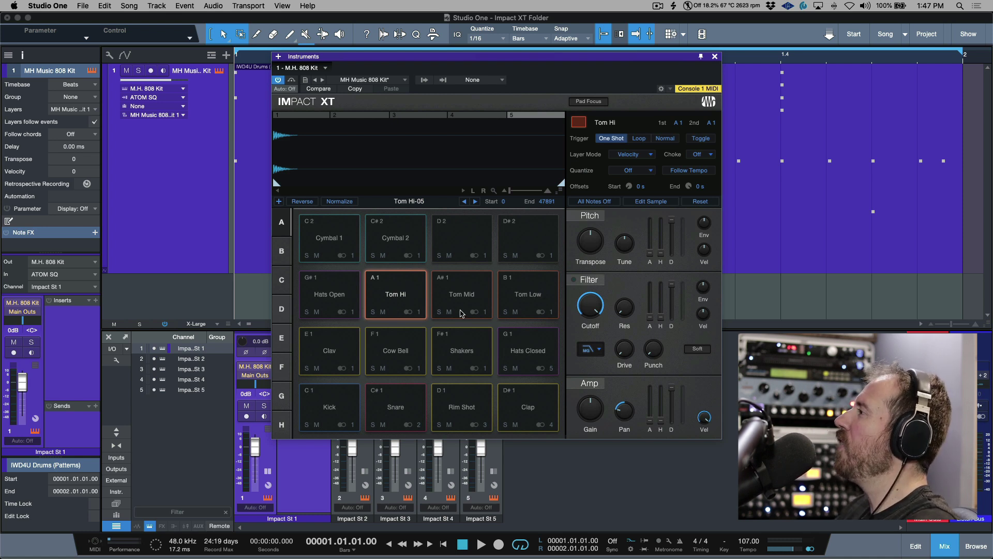
left_click(462, 313)
left_click(512, 313)
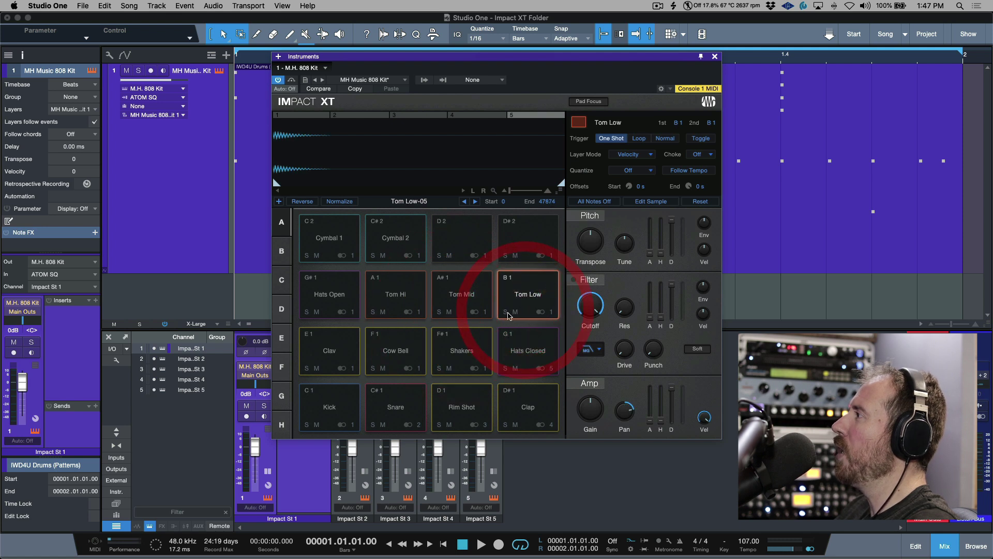
left_click(471, 313)
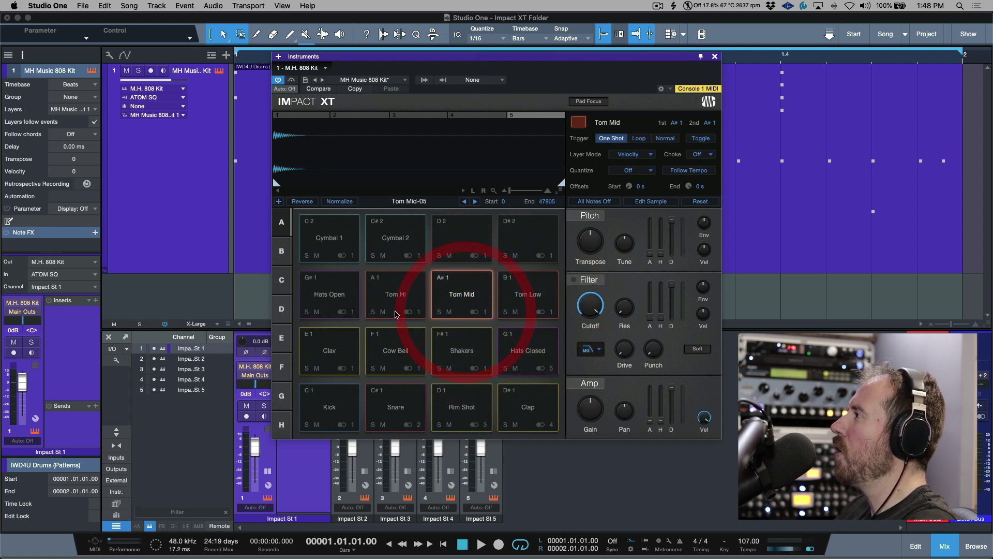
left_click(391, 310)
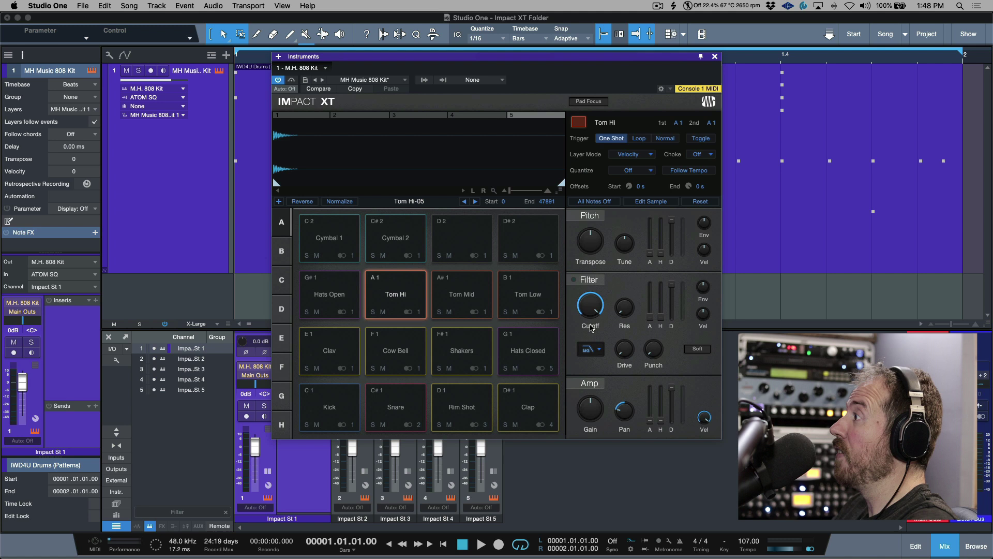
left_click(527, 291)
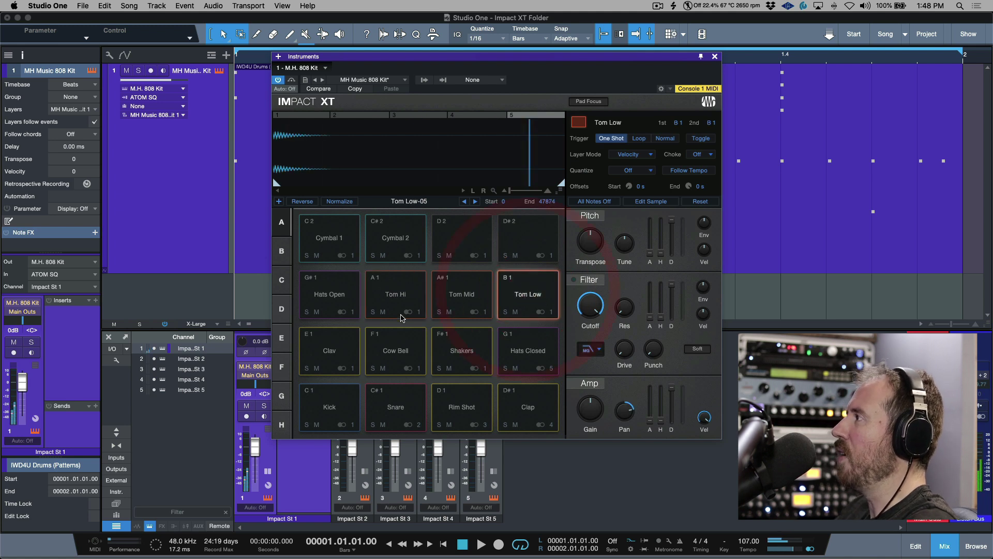
left_click(396, 313)
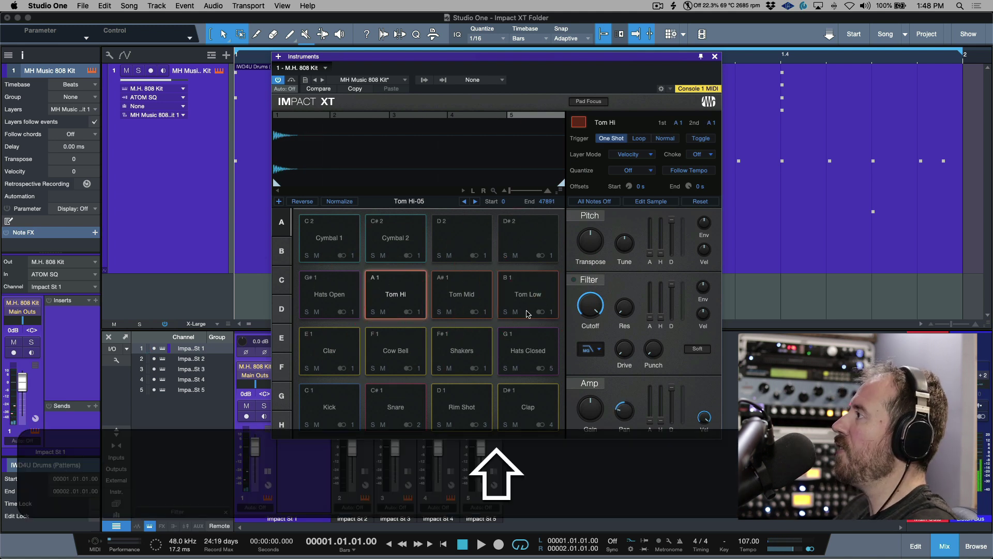
Select the three tom pads together and send them to Stereo 6.
left_click(537, 311, "shift")
left_click(542, 312)
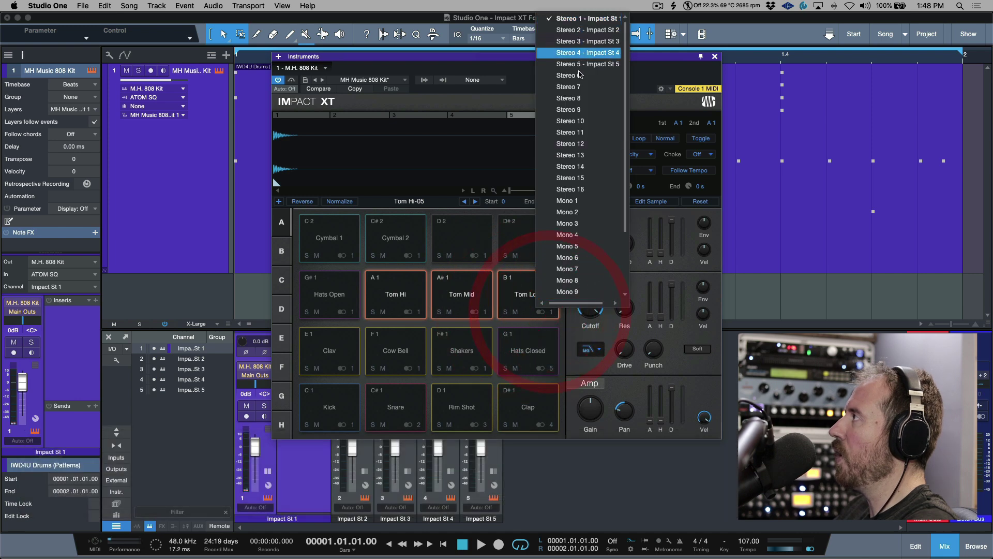
left_click(579, 82)
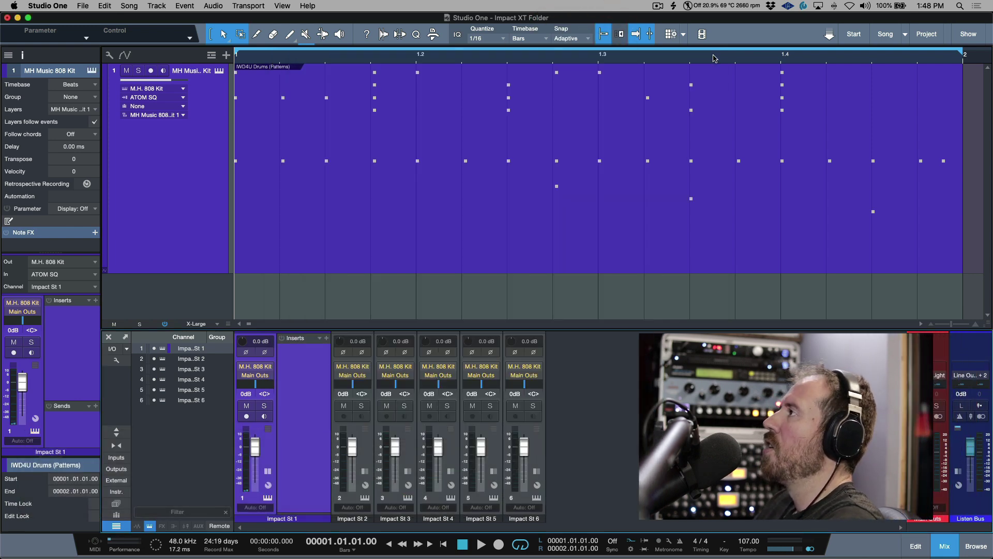
Close Impact XT, collapse the first channel's inserts, and briefly play the drum pattern.
left_click(715, 56)
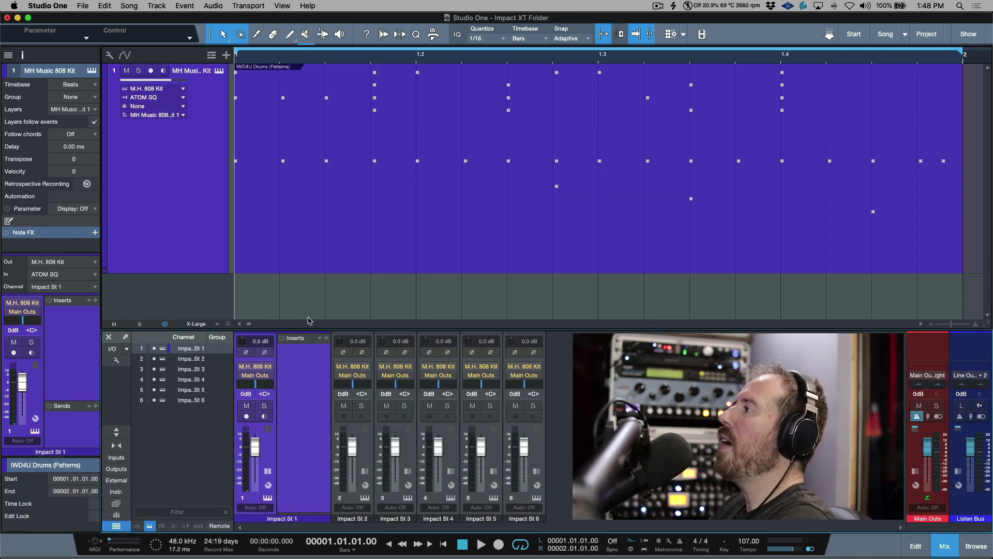
left_click(268, 471)
key("space")
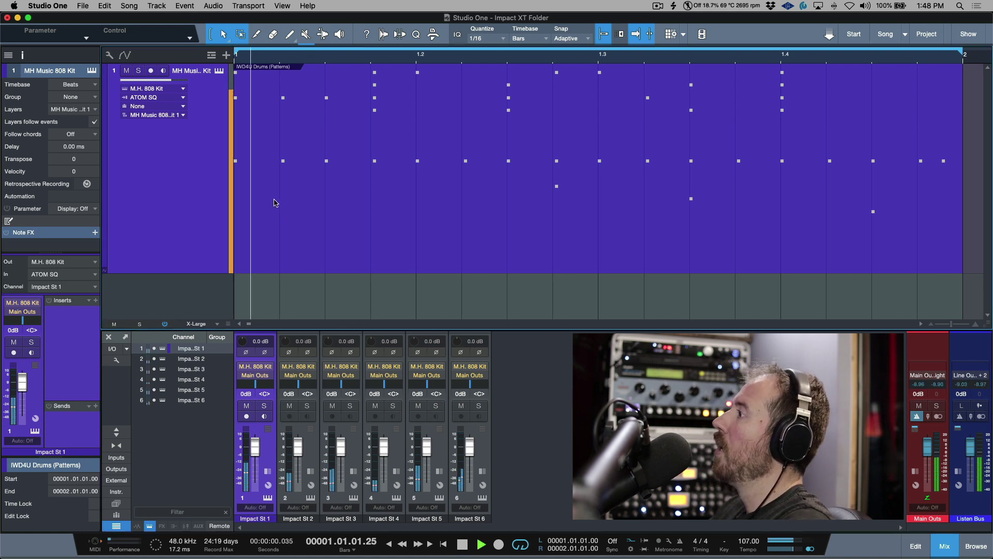
key("space")
Solo Impact St 2, 3, 5 and 6 in turn during playback, ending on St 1 and stopping.
left_click(307, 406)
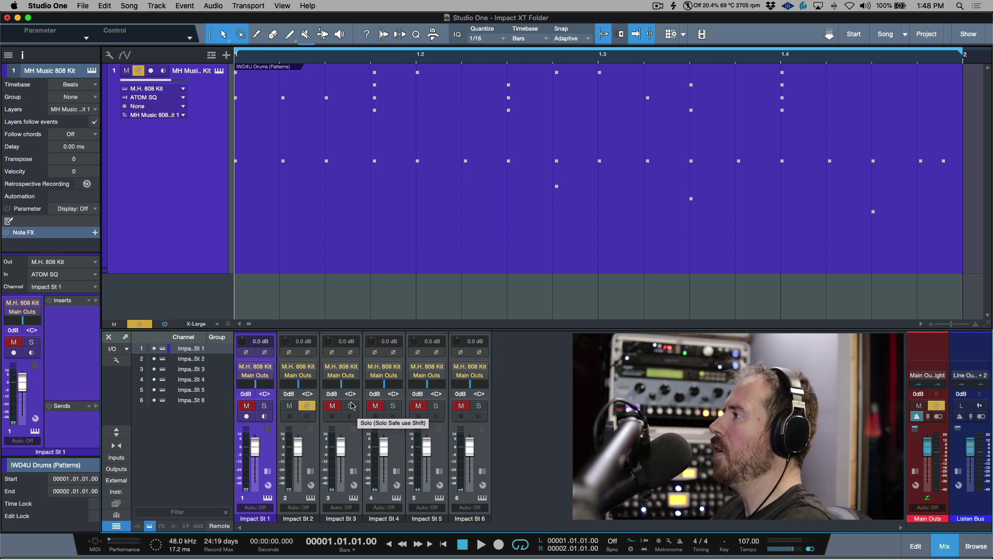
key("space")
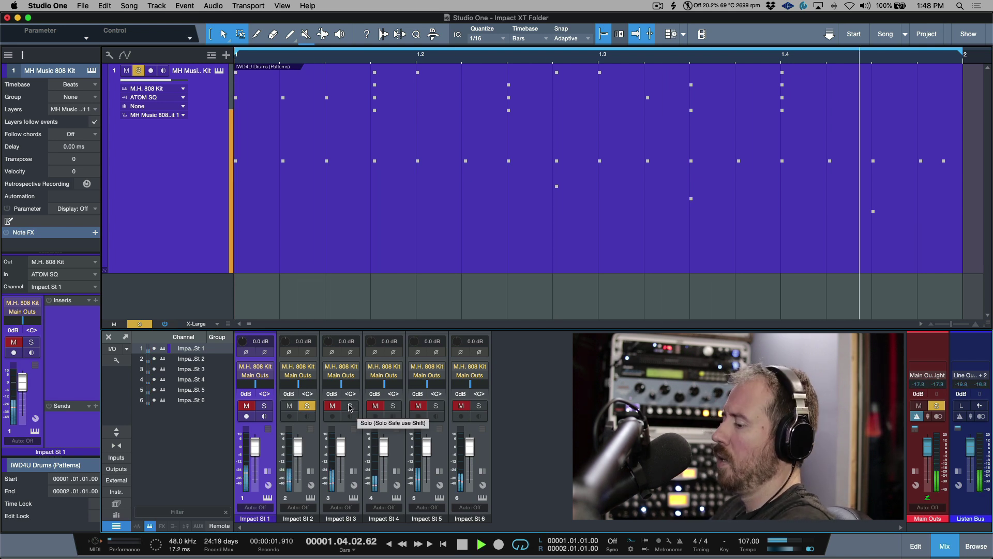
left_click(349, 405, "alt")
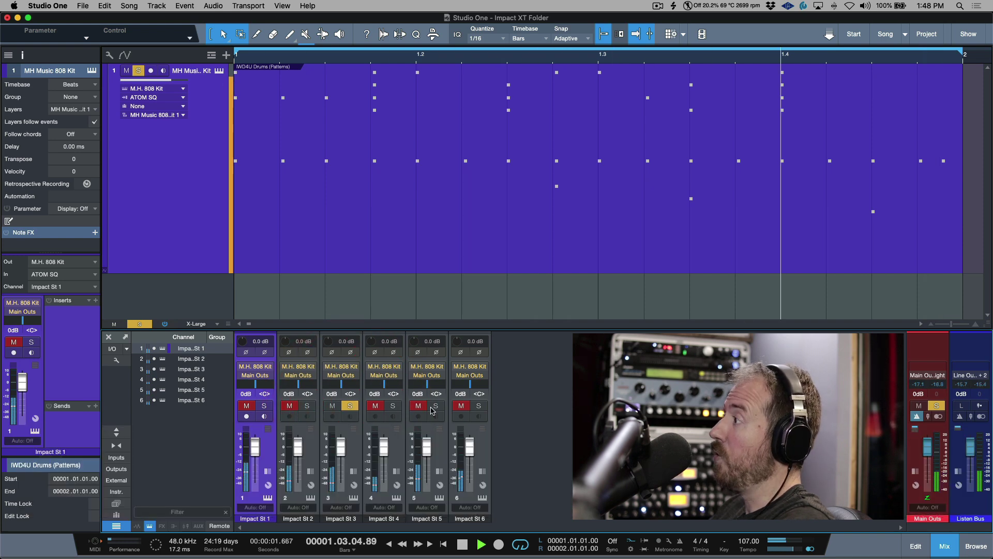
left_click(437, 406, "alt")
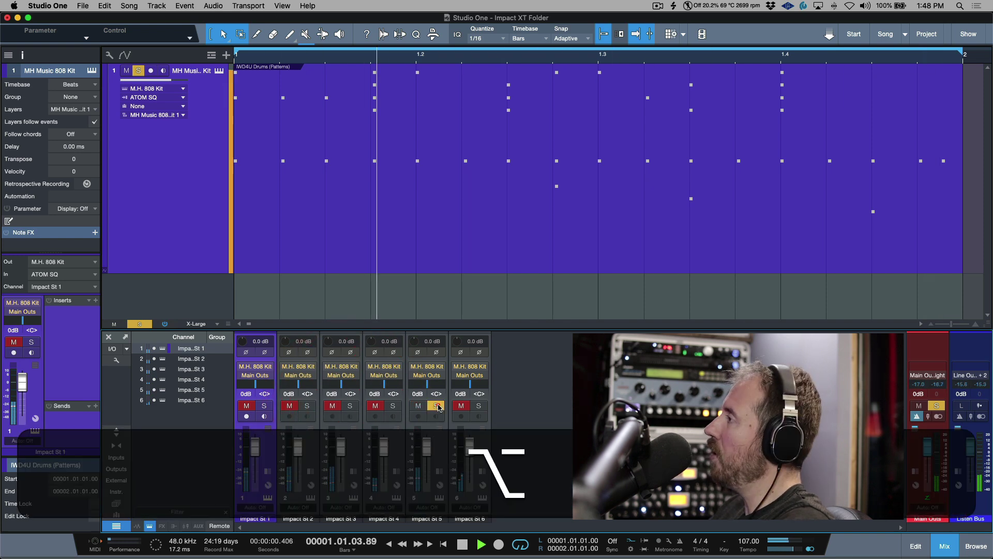
left_click(478, 406, "alt")
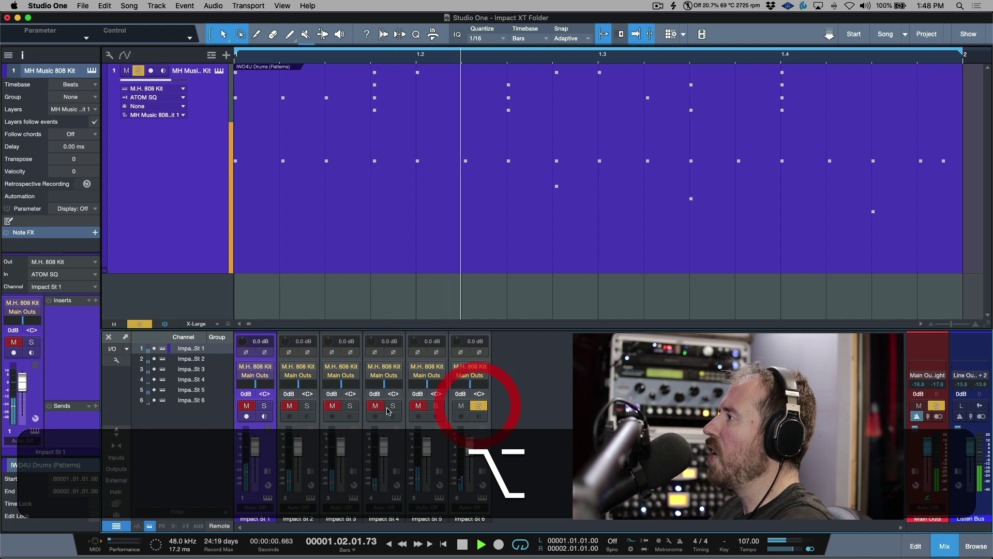
left_click(263, 406, "alt")
key("space")
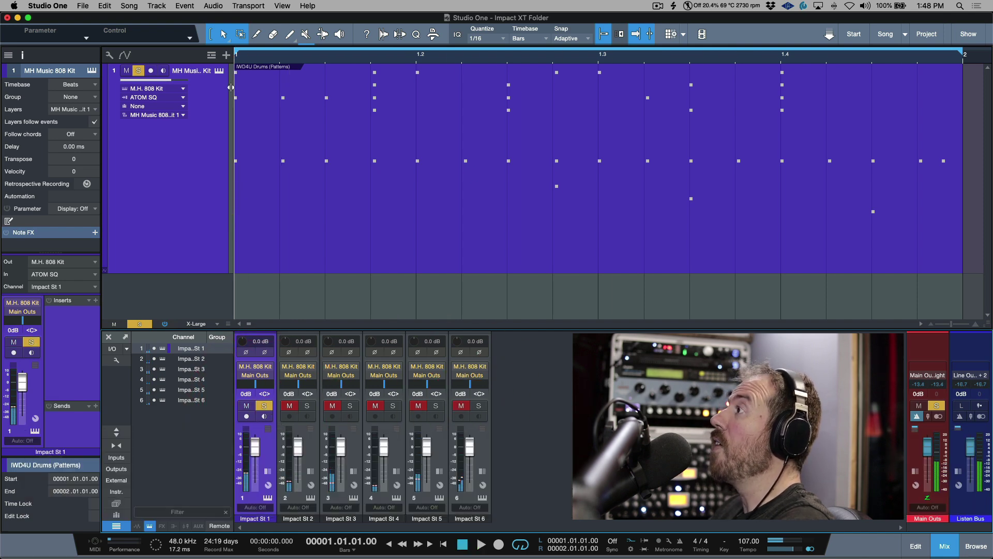
Briefly open the IWD4U Drums pattern and Impact XT, then return to the console and unsolo Impact St 1.
double_click(350, 226)
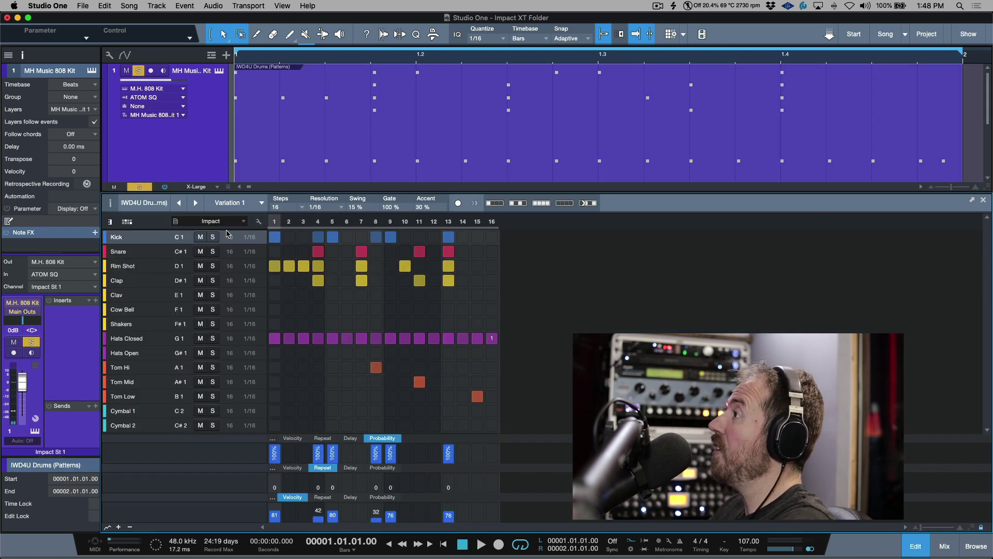
left_click(221, 71)
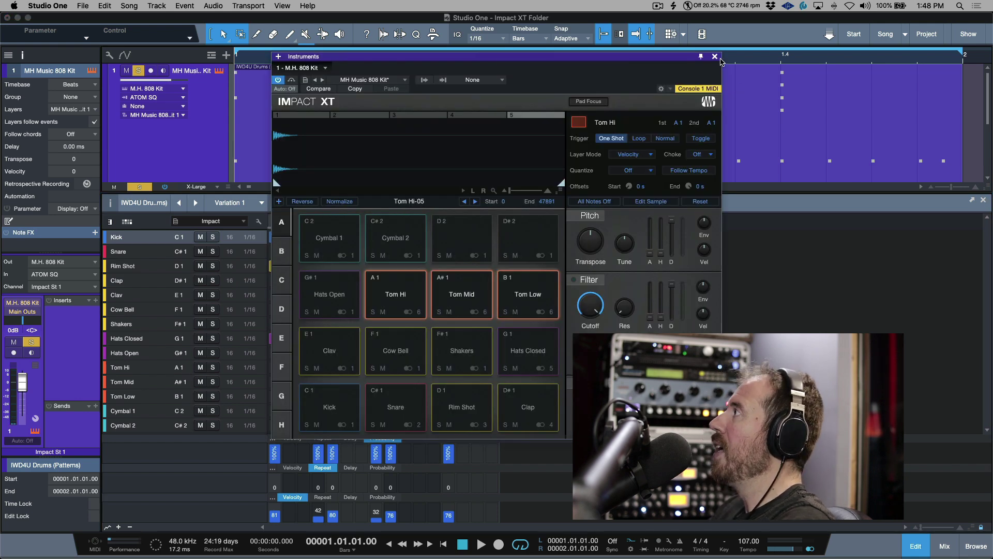
left_click(714, 57)
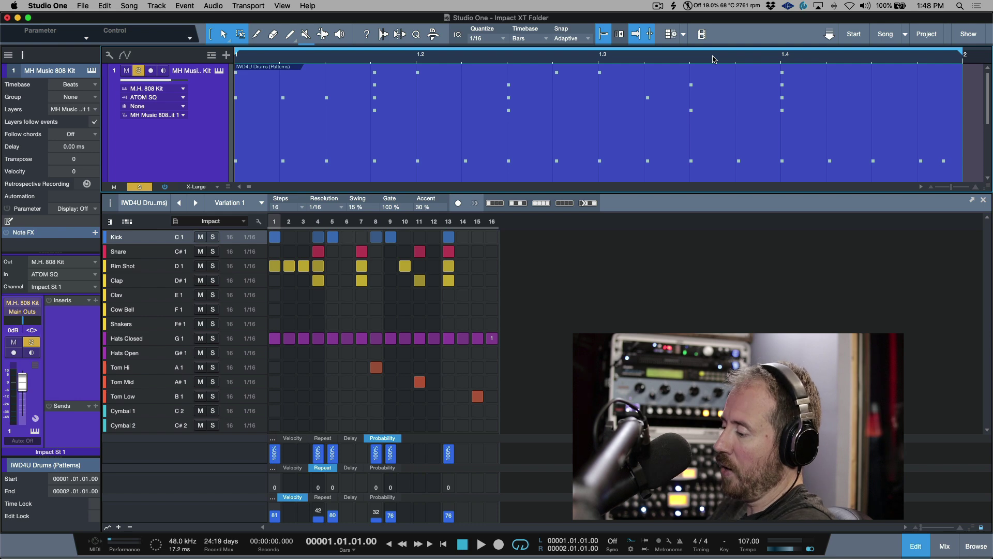
key("F3")
left_click(264, 406)
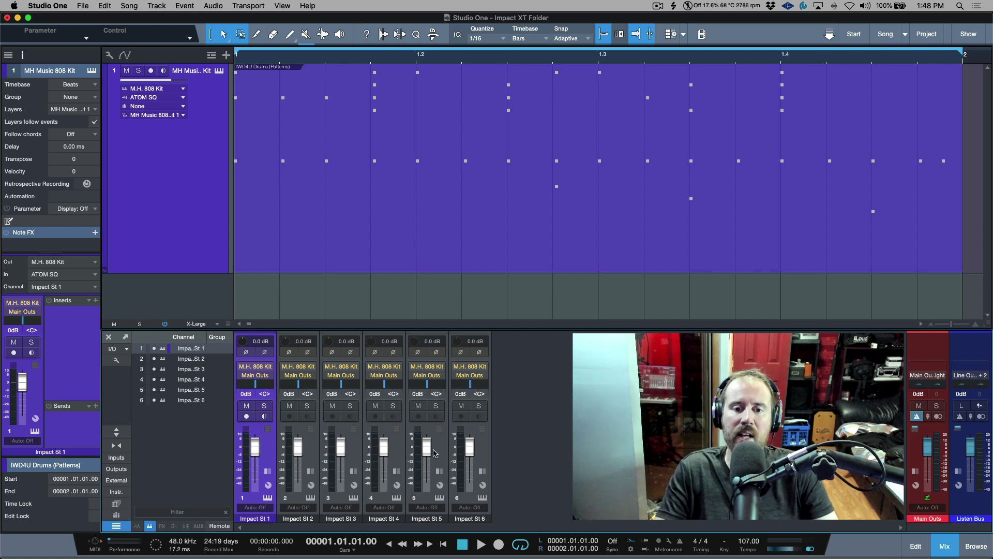
key("shift+b")
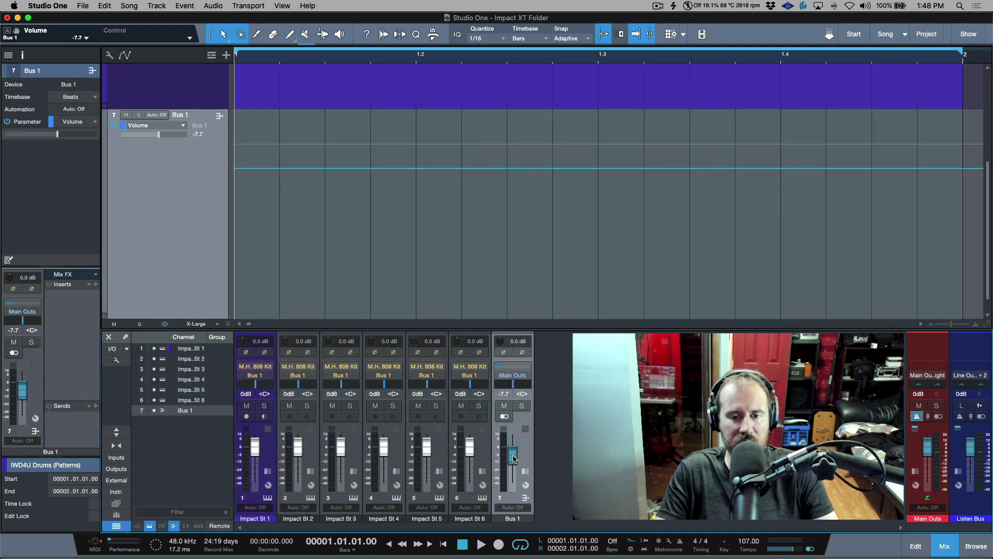
left_click(525, 471)
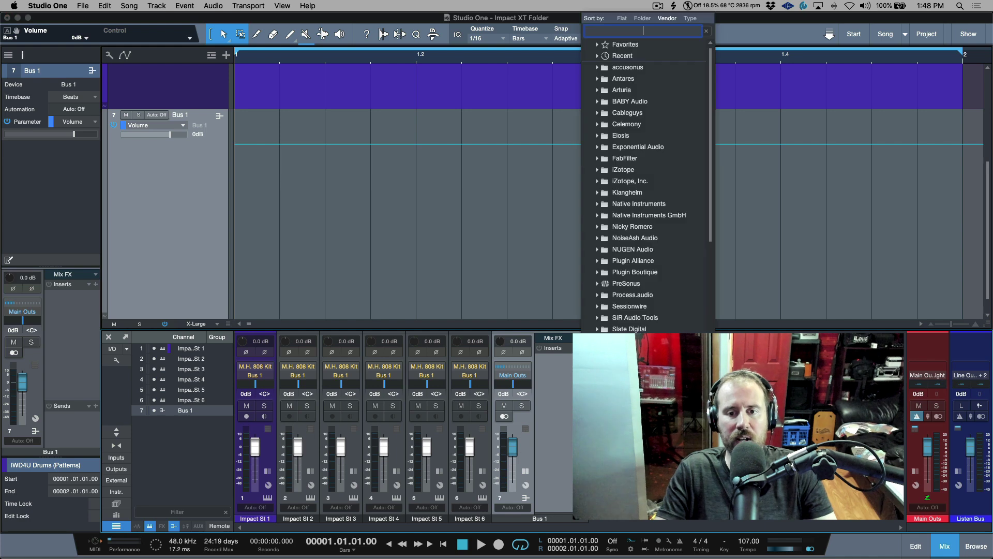
type("uad")
key("Down")
key("Return")
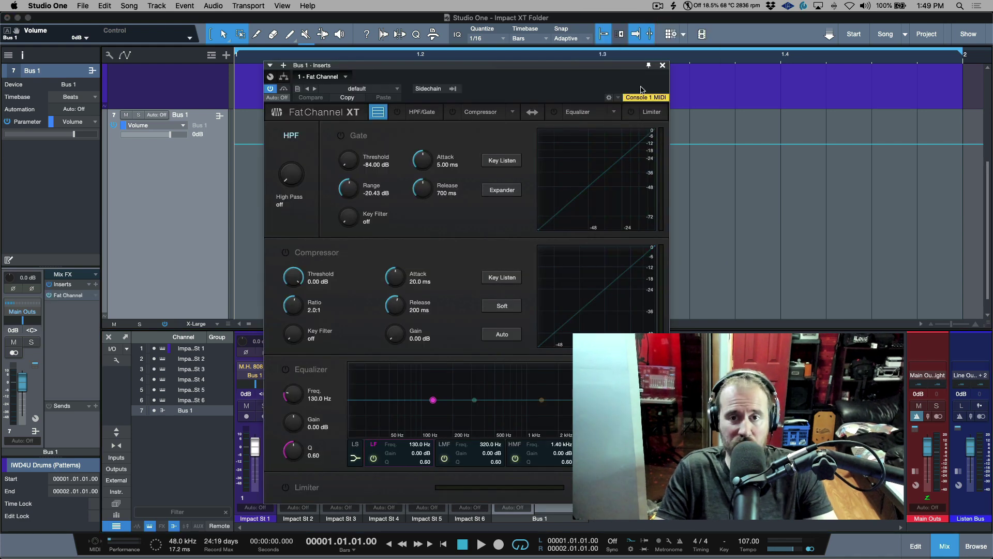
left_click(558, 359)
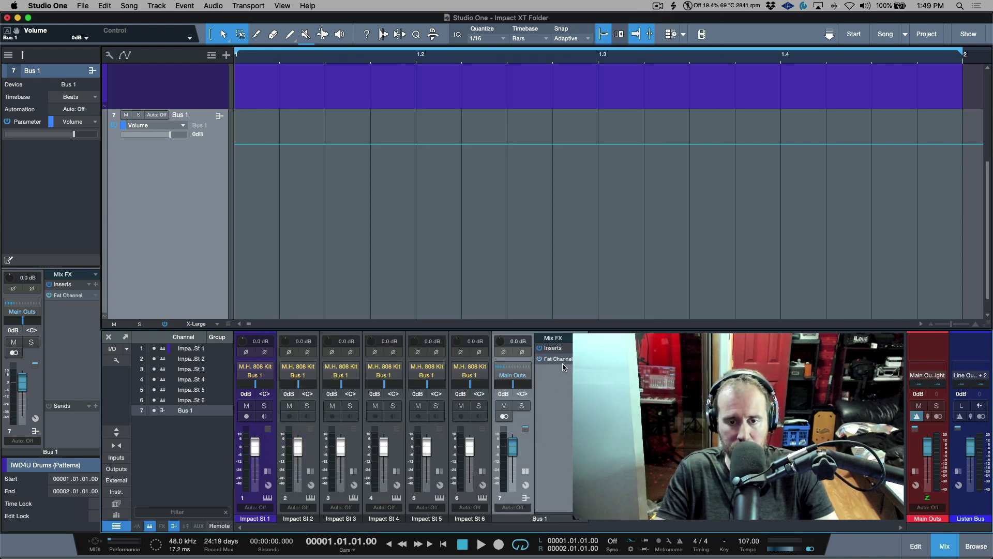
left_click_drag(561, 359, 535, 472)
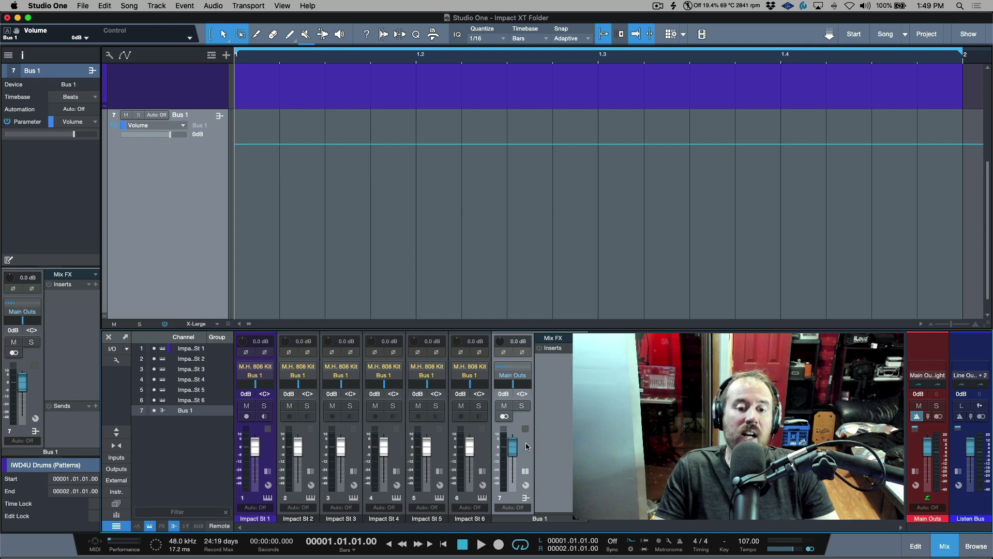
key("Delete")
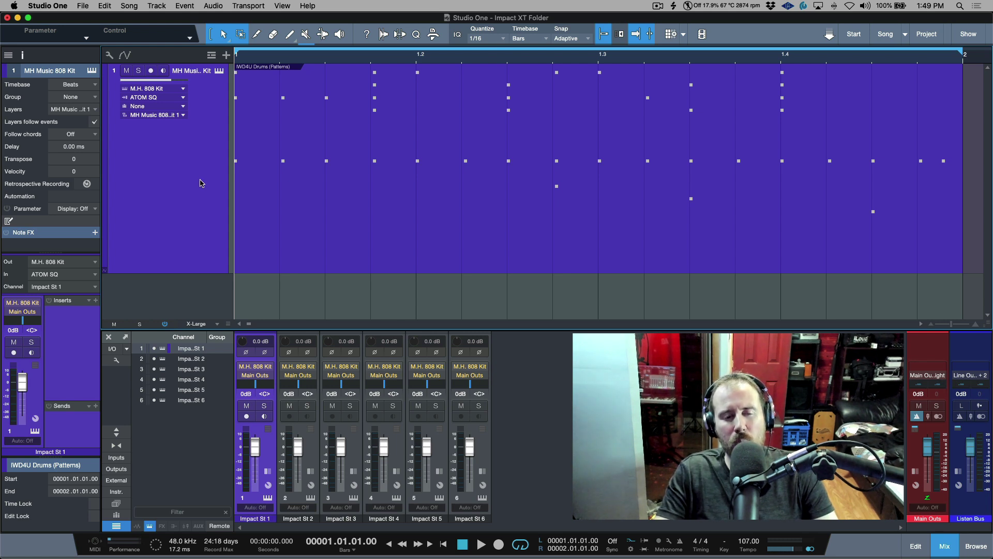
Pack the MH Music 808 Kit track into a new folder track and expand it.
right_click(201, 183)
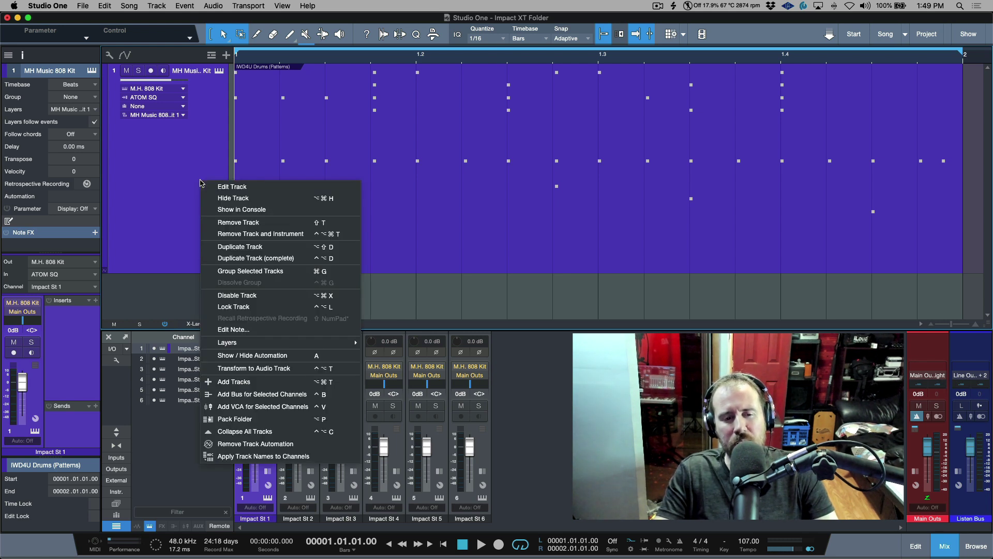
left_click(262, 420)
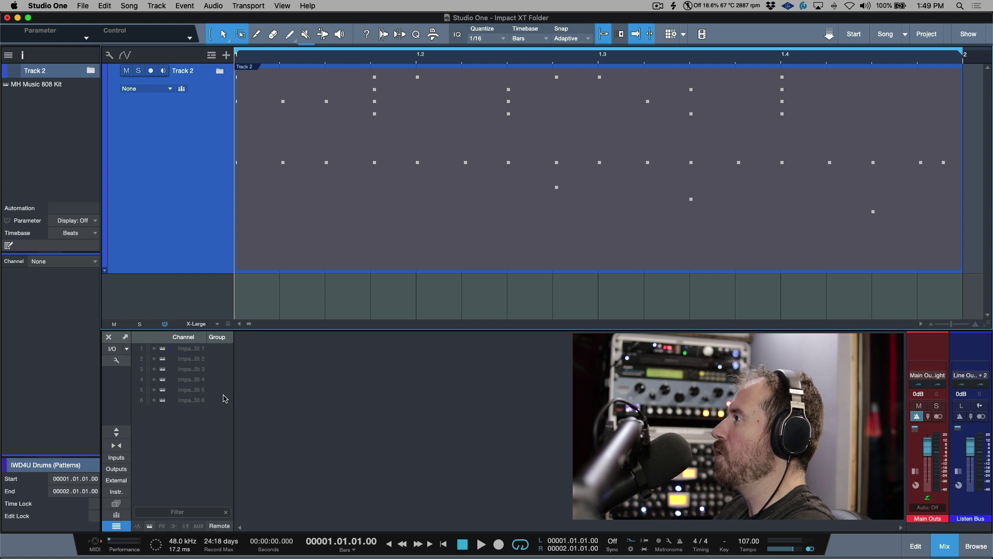
left_click(219, 71)
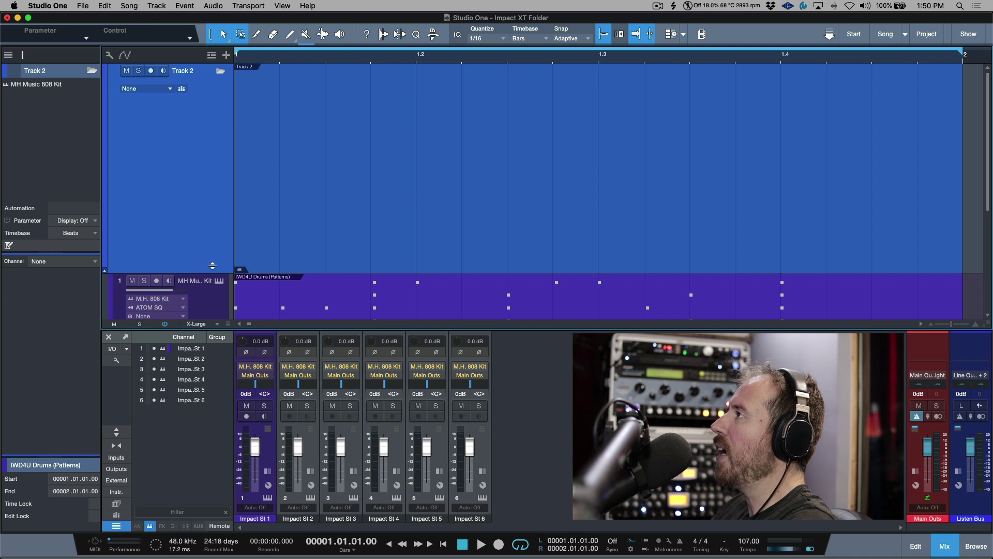
Enlarge the drum track lane, try adding a bus from the folder's outputs, then undo it.
left_click_drag(209, 272, 198, 161)
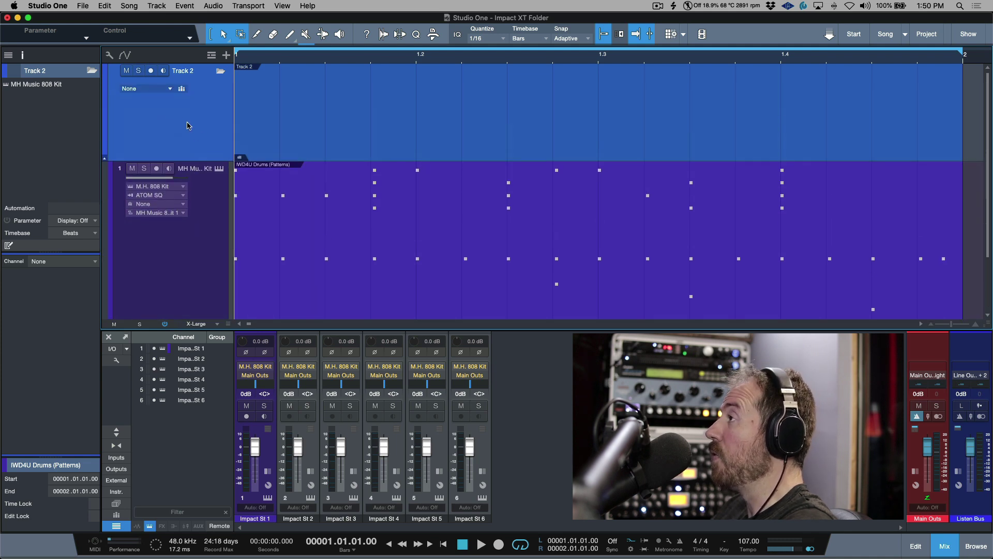
left_click(171, 89)
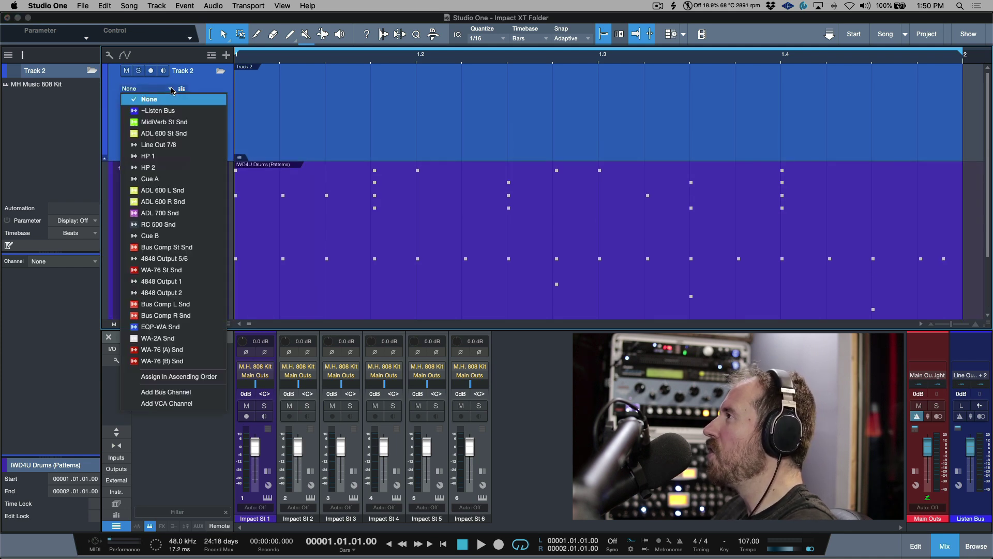
left_click(210, 397)
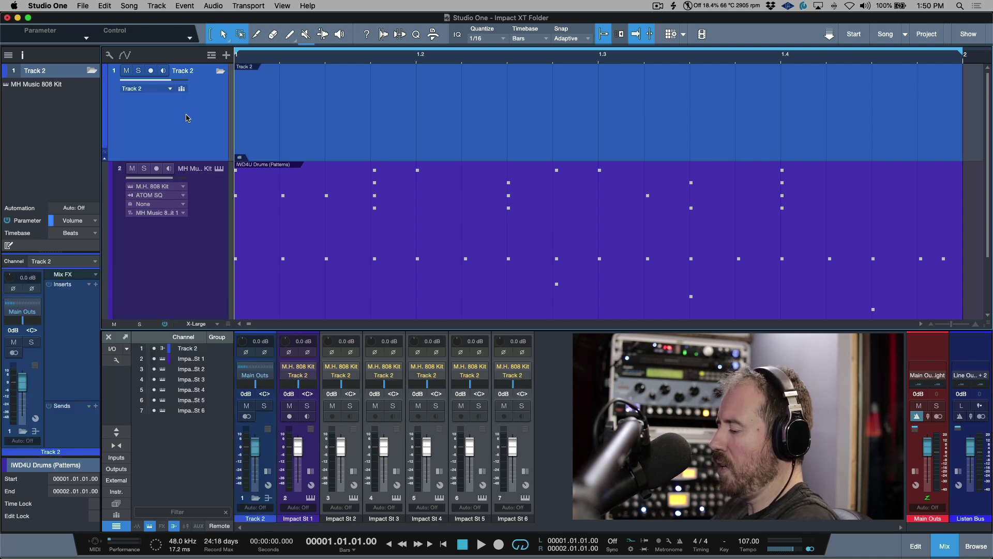
key("super+z")
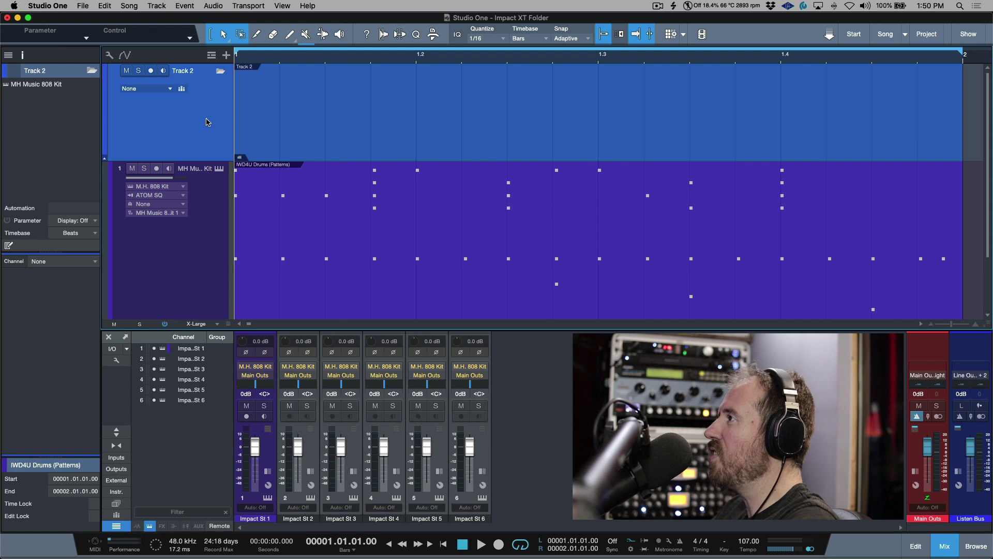
Create a new bus channel linked to the folder from the inspector's Channel list.
left_click(23, 56)
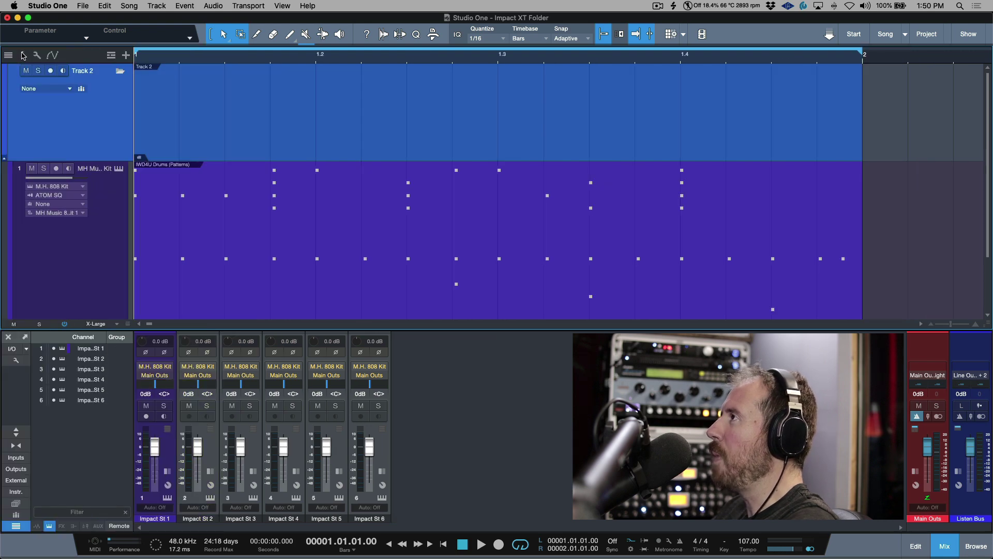
left_click(22, 55)
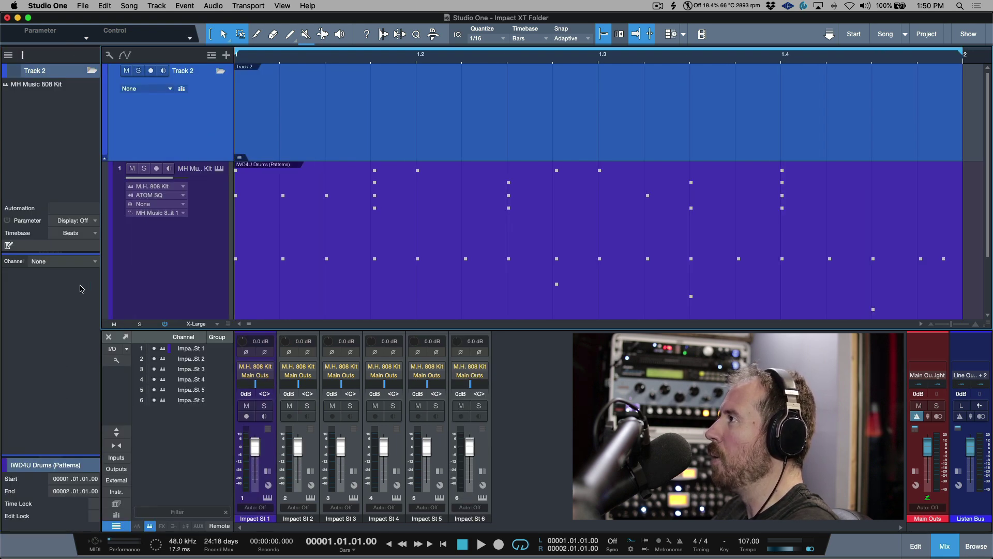
left_click(96, 261)
scroll(78, 409, "down", 3)
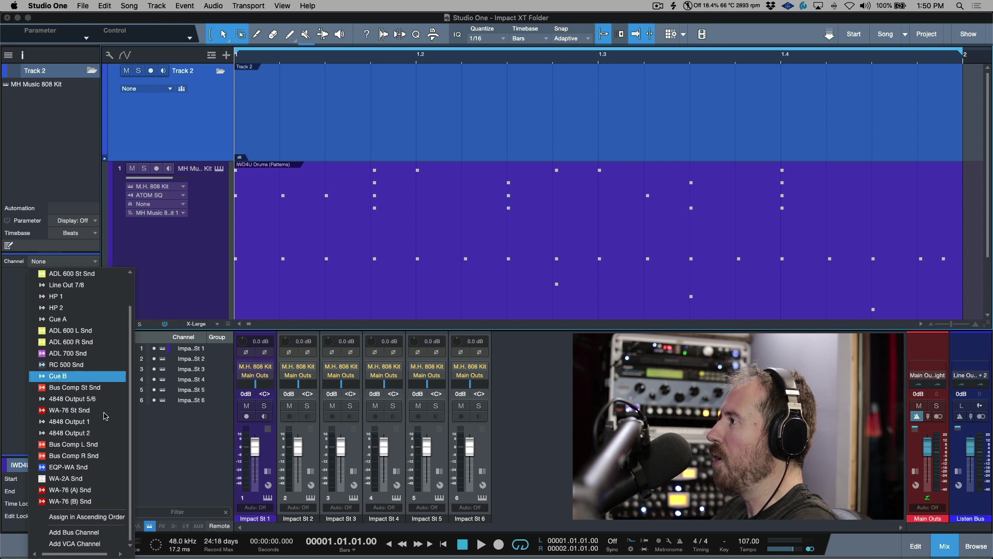
left_click(78, 531)
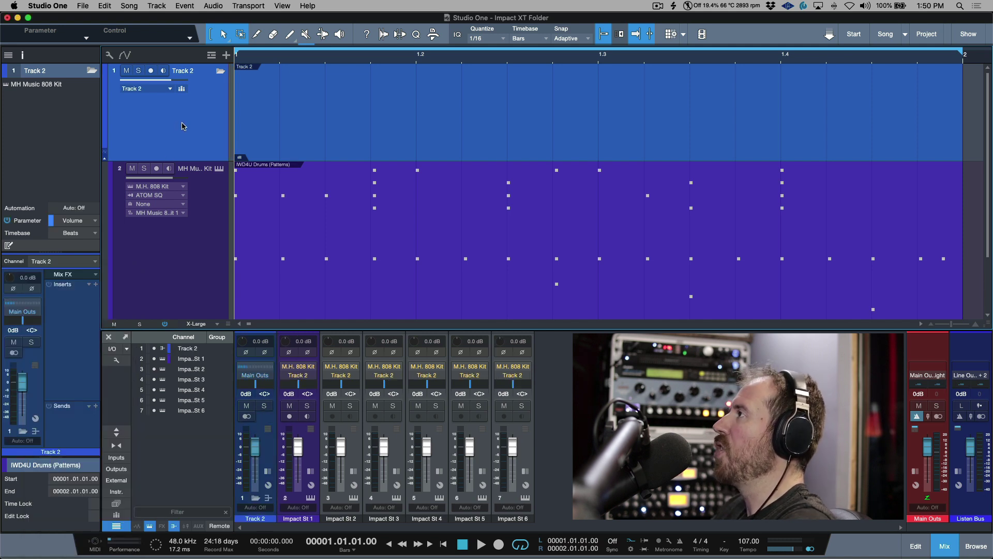
Rename the folder track to DRUMS and collapse it.
double_click(188, 71)
type("D")
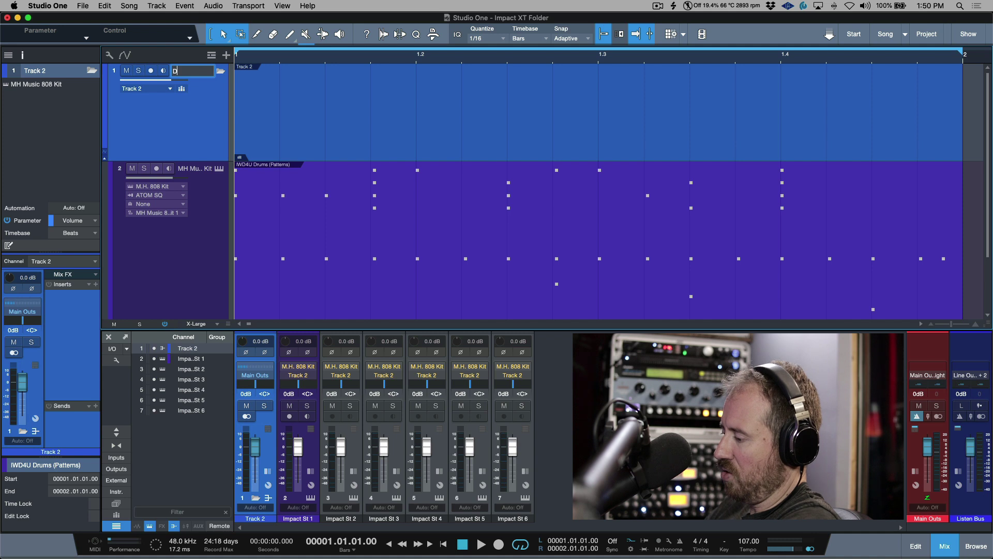
type("RUMS")
key("Return")
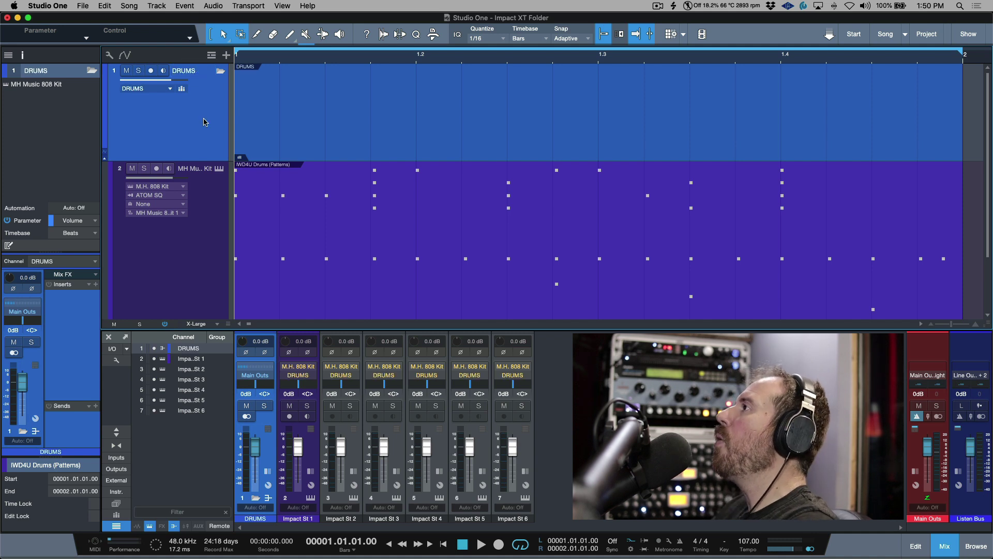
left_click(220, 72)
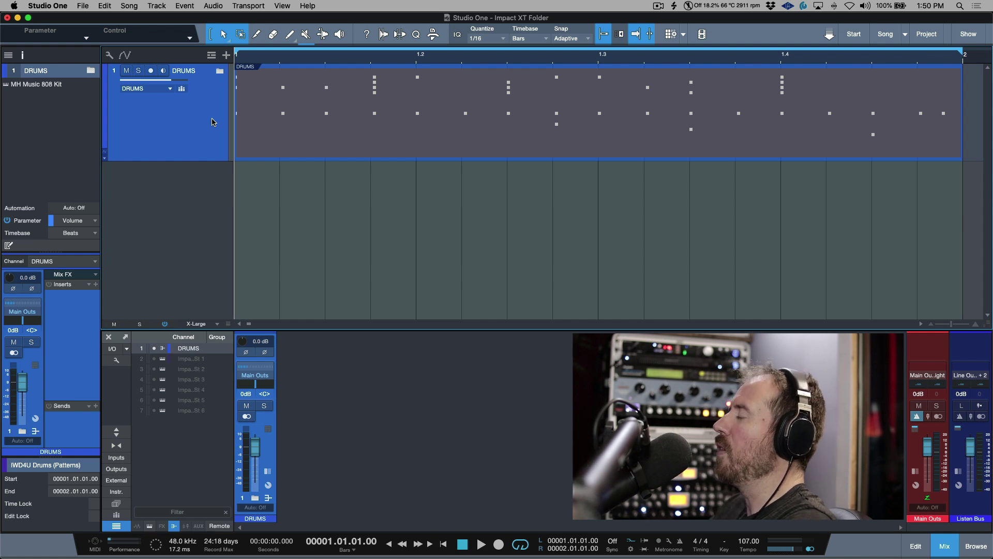
Pull the DRUMS fader down to -9.2 dB, reset it to 0 dB, and expand the DRUMS folder.
left_click_drag(255, 446, 257, 457)
left_click(258, 457, "alt")
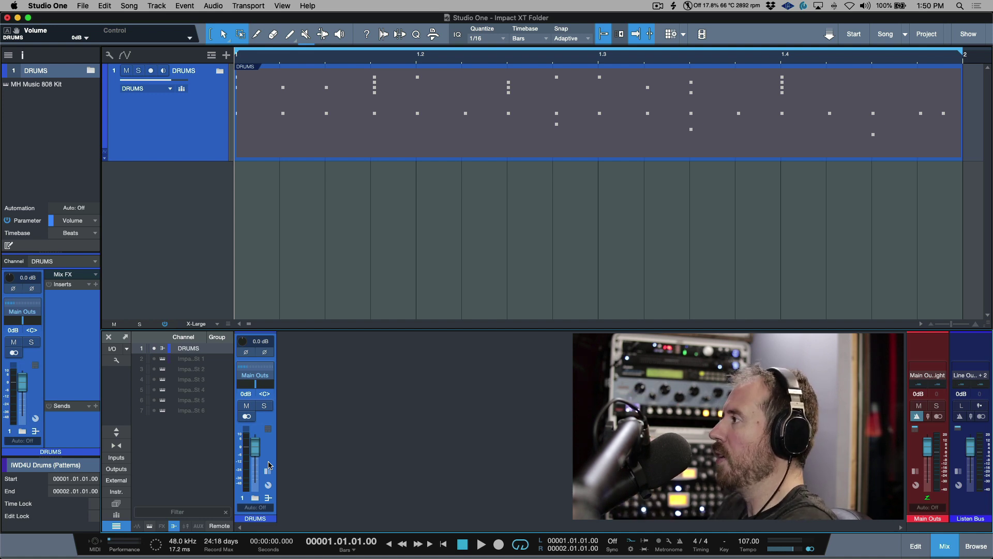
left_click(257, 497)
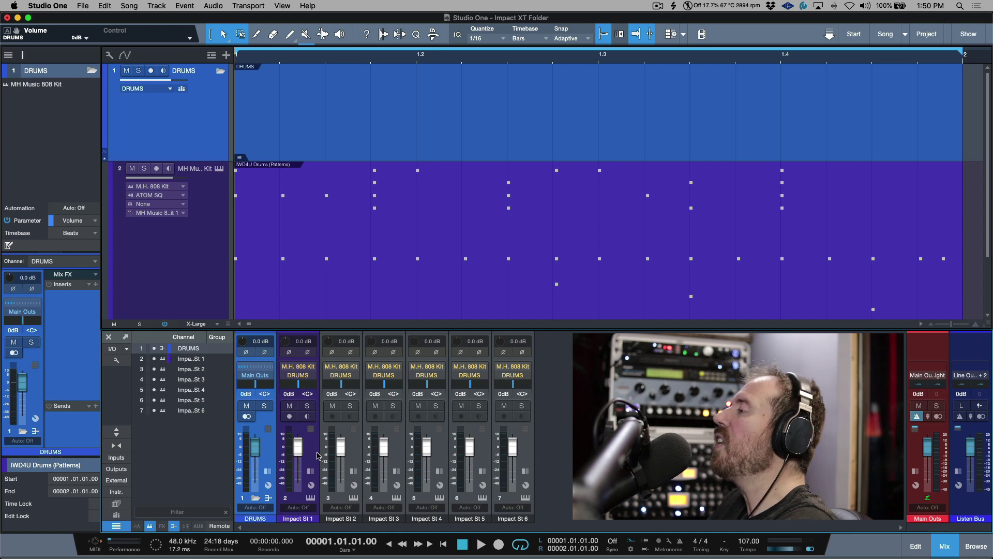
Select the MH Music 808 Kit track, arm then disarm recording, and collapse the DRUMS folder.
left_click(203, 269)
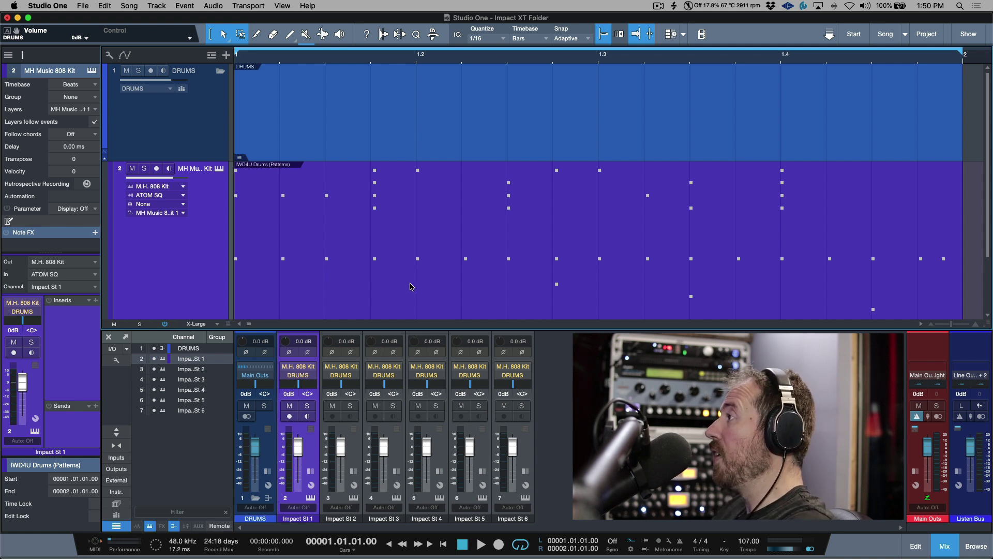
key("r")
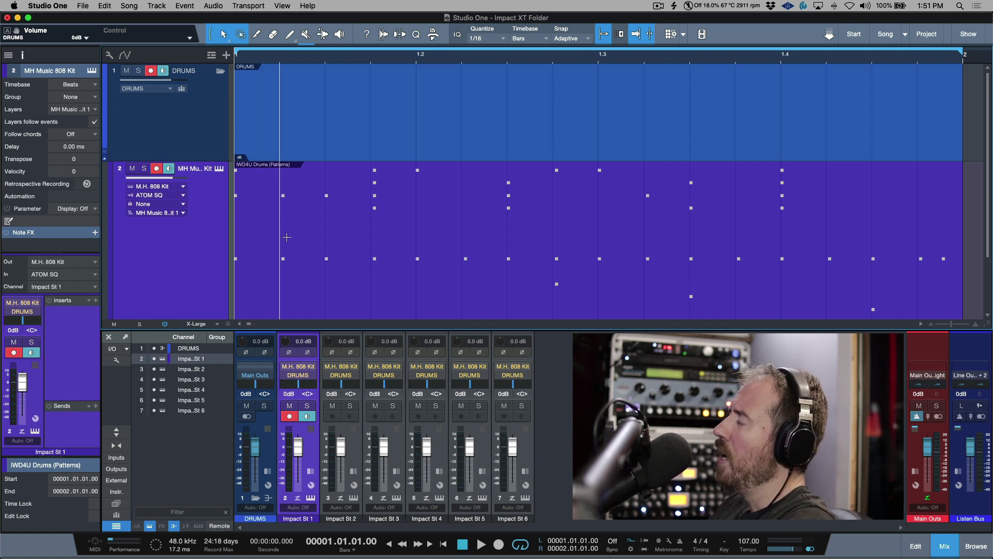
left_click(162, 170)
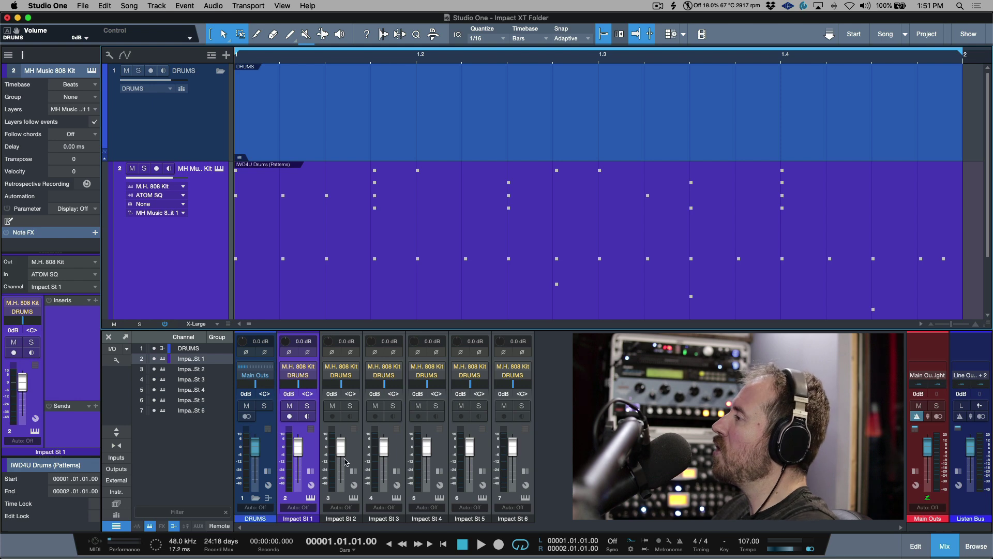
left_click(256, 498)
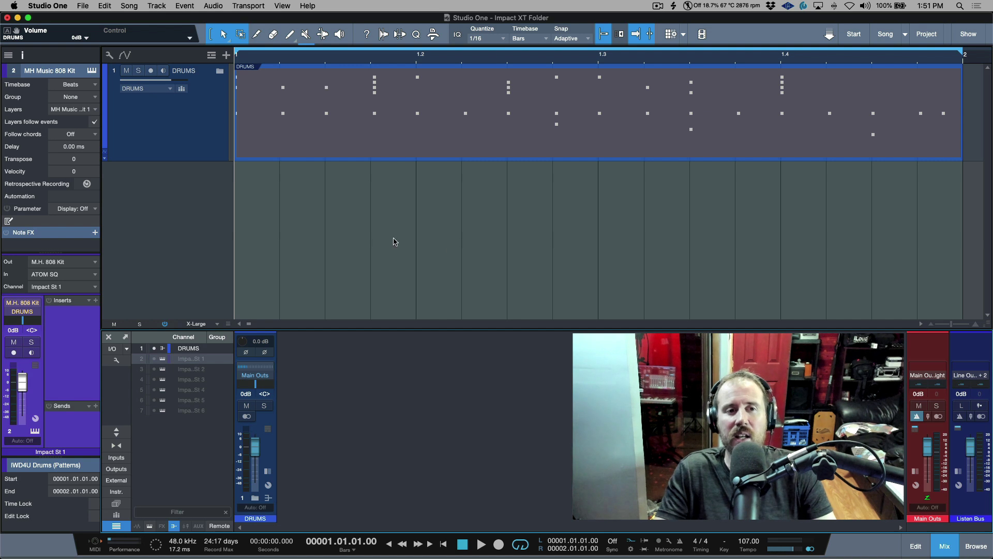
left_click(196, 139)
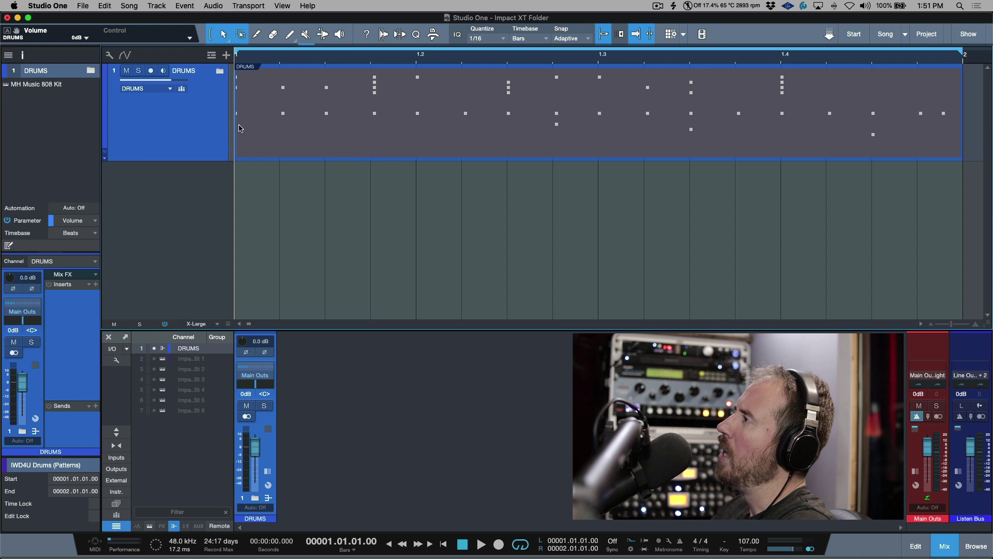
left_click(116, 360)
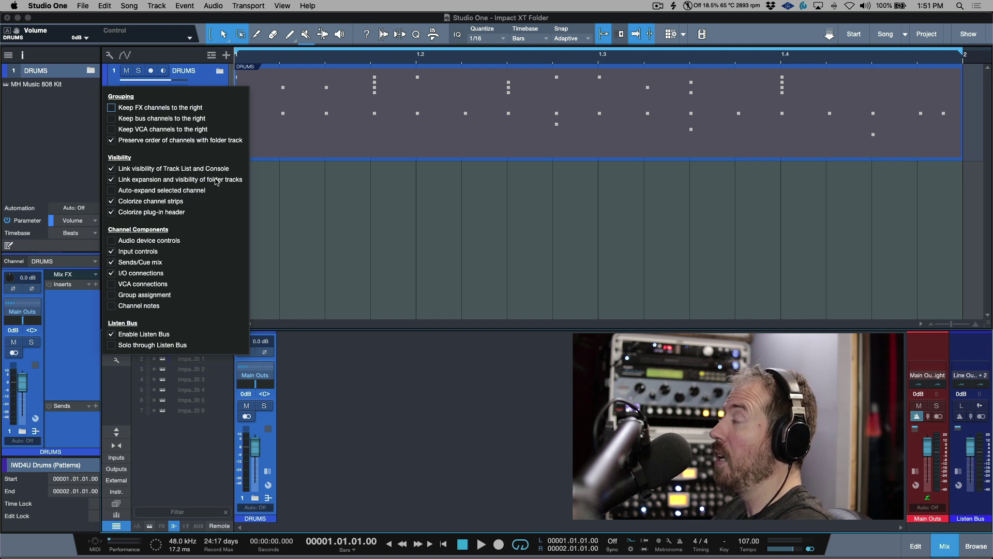
left_click(491, 427)
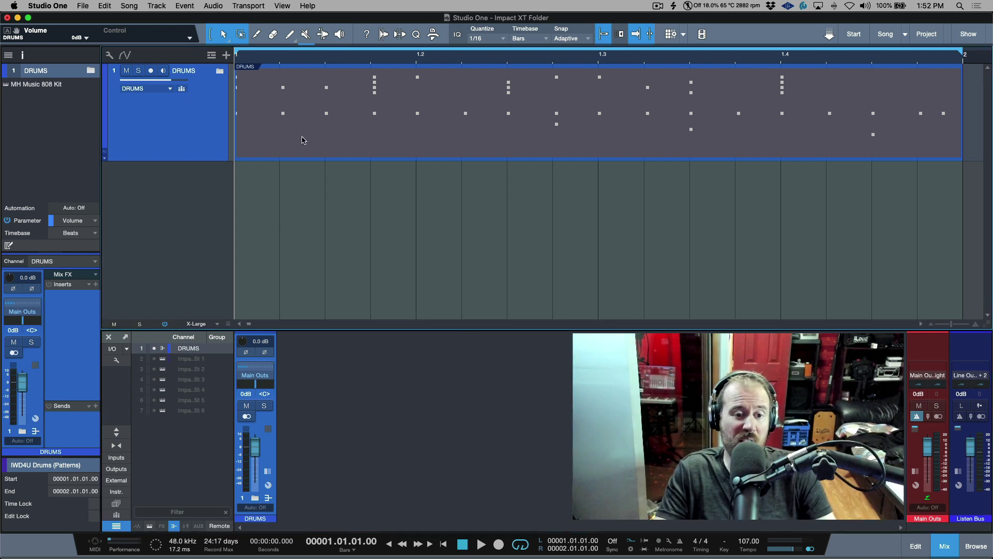
left_click_drag(255, 448, 251, 465)
left_click(250, 467, "alt")
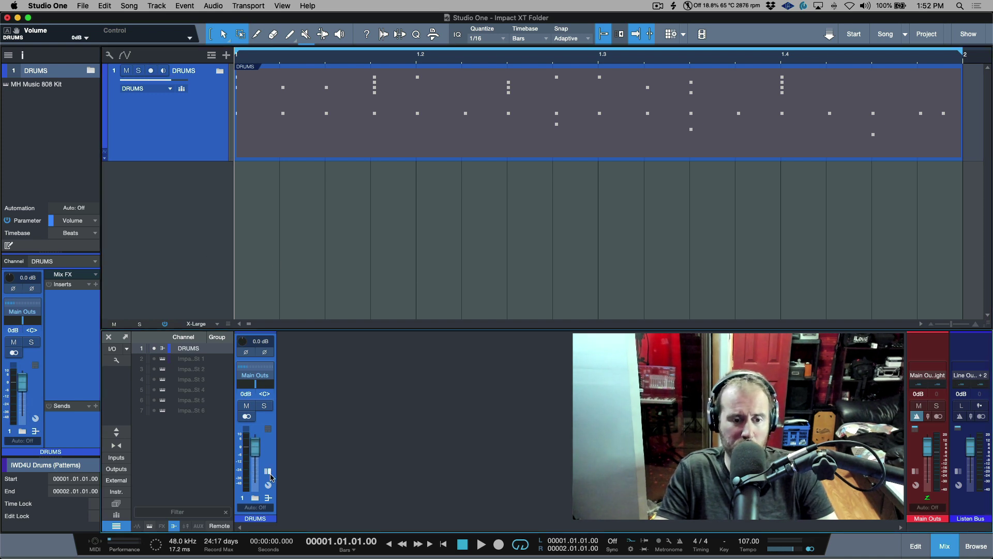
left_click(255, 498)
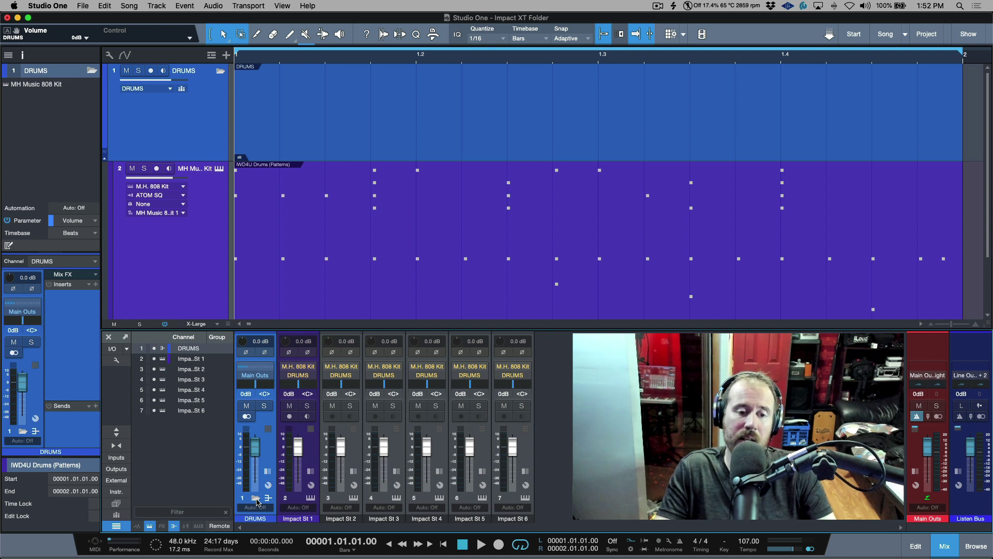
left_click(256, 498)
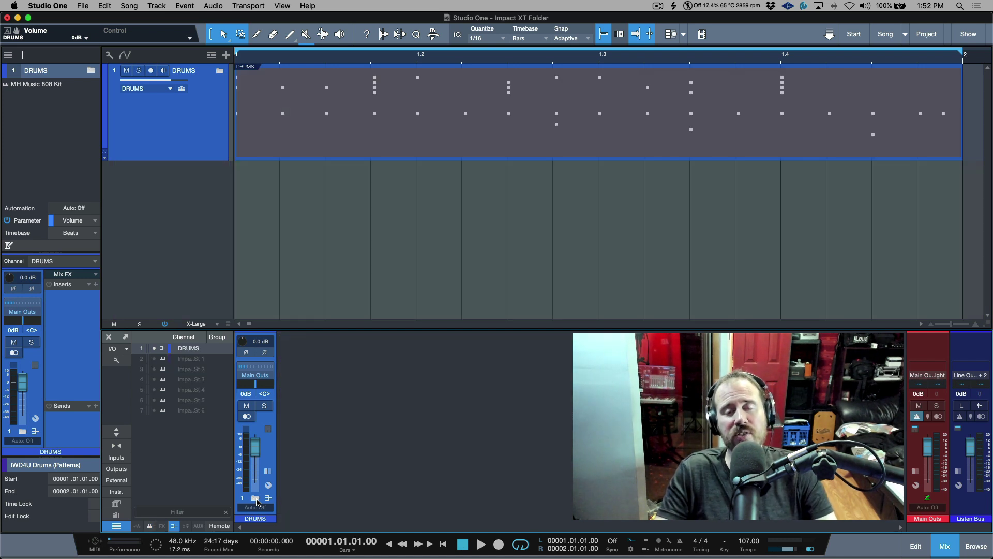